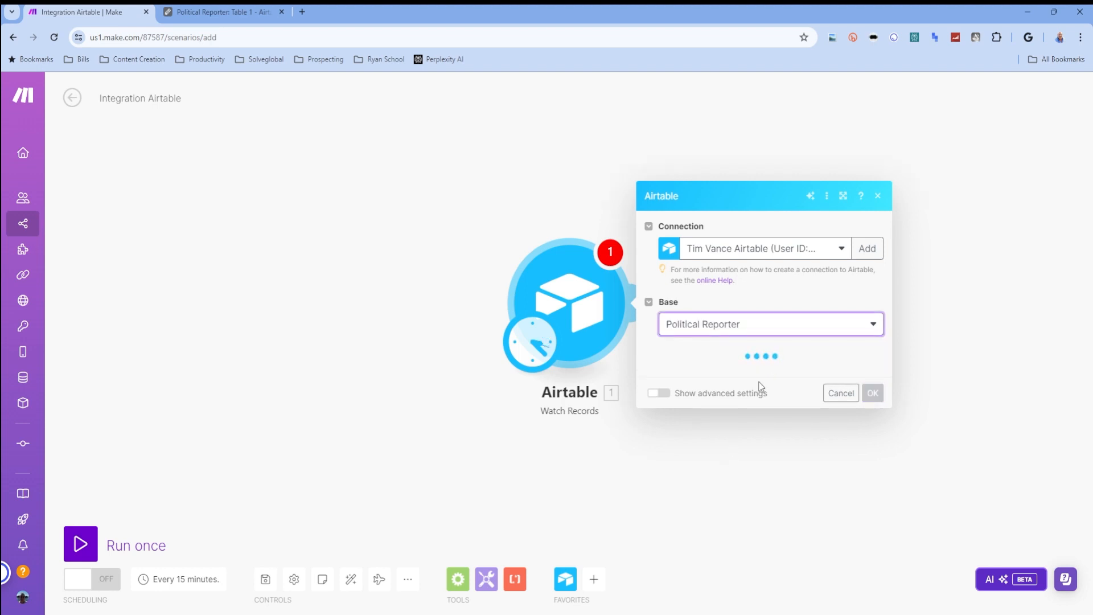
- Set the Airtable trigger to the Political Reporter base and Table 1, with Last Modified as trigger field and Post as label field
{"action": "left_click", "coordinate": [750, 381]}
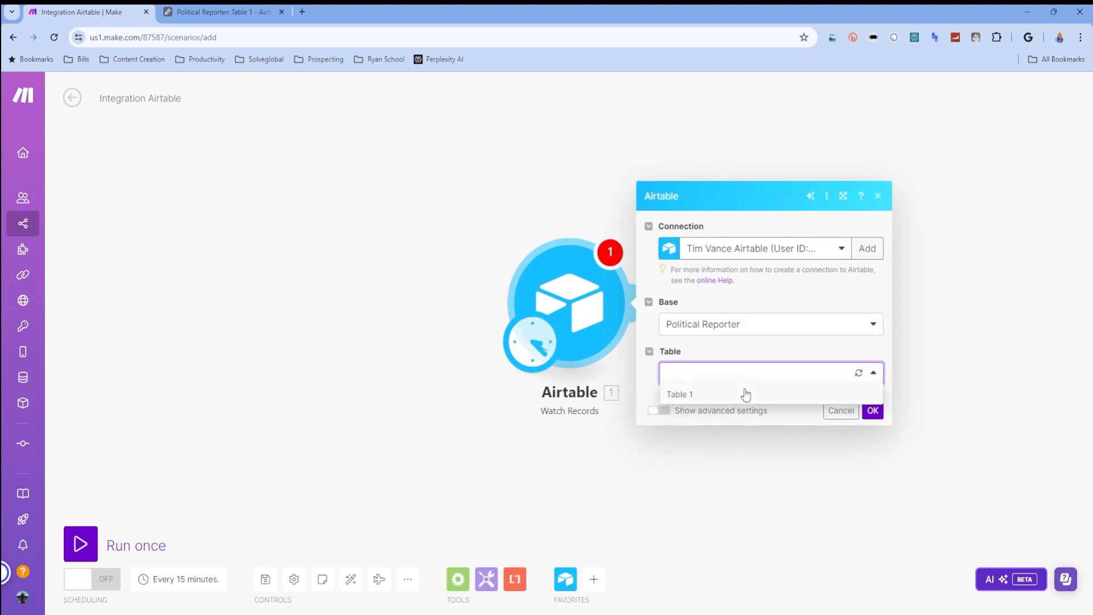
{"action": "left_click", "coordinate": [746, 395]}
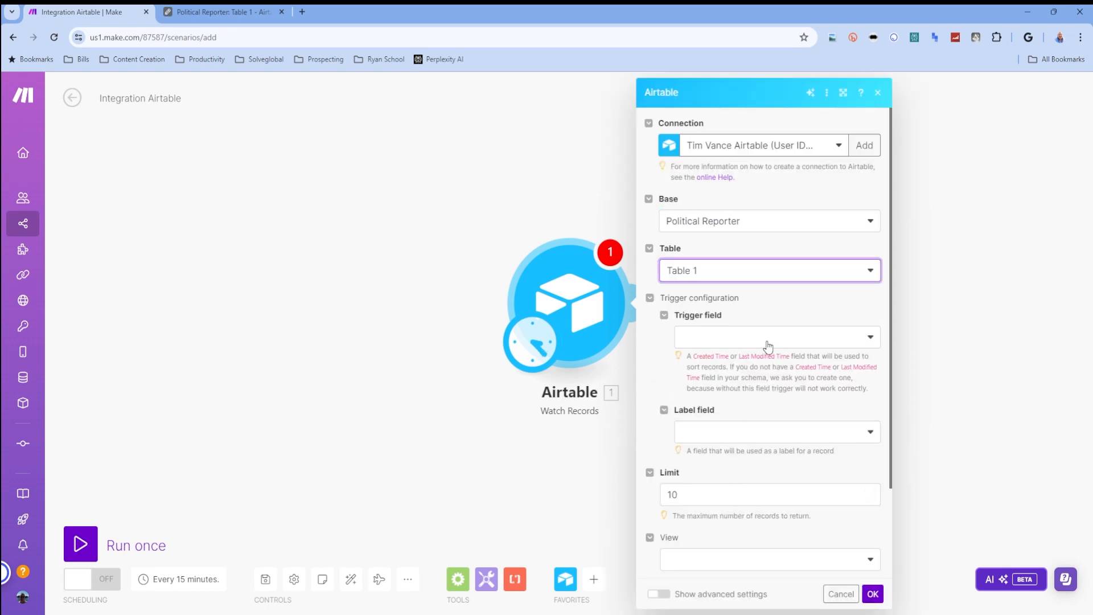
{"action": "left_click", "coordinate": [764, 342]}
{"action": "left_click", "coordinate": [735, 360]}
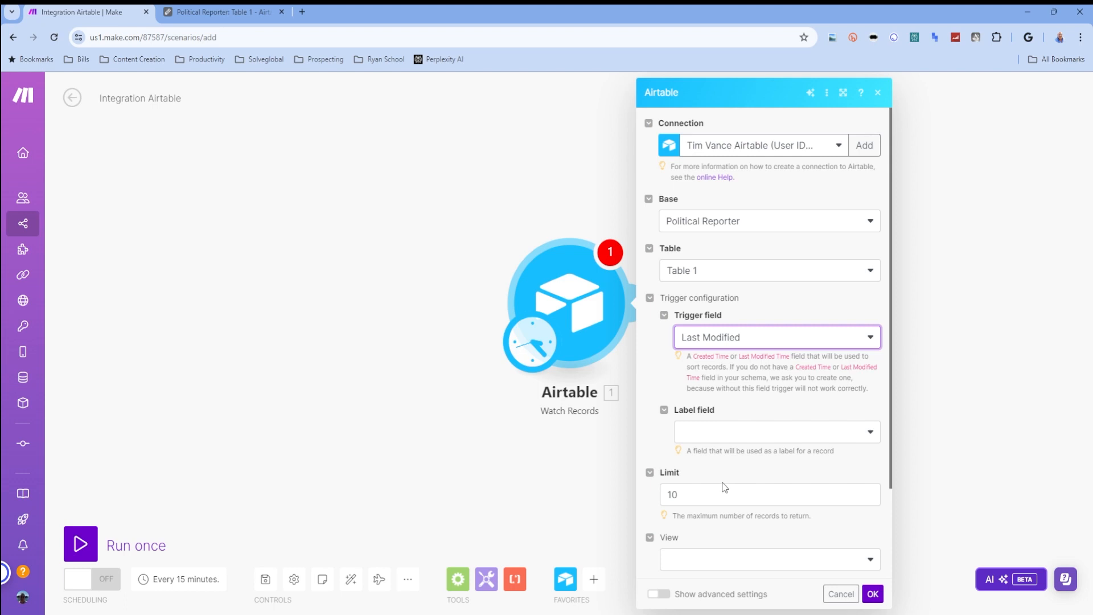
{"action": "left_click", "coordinate": [830, 438]}
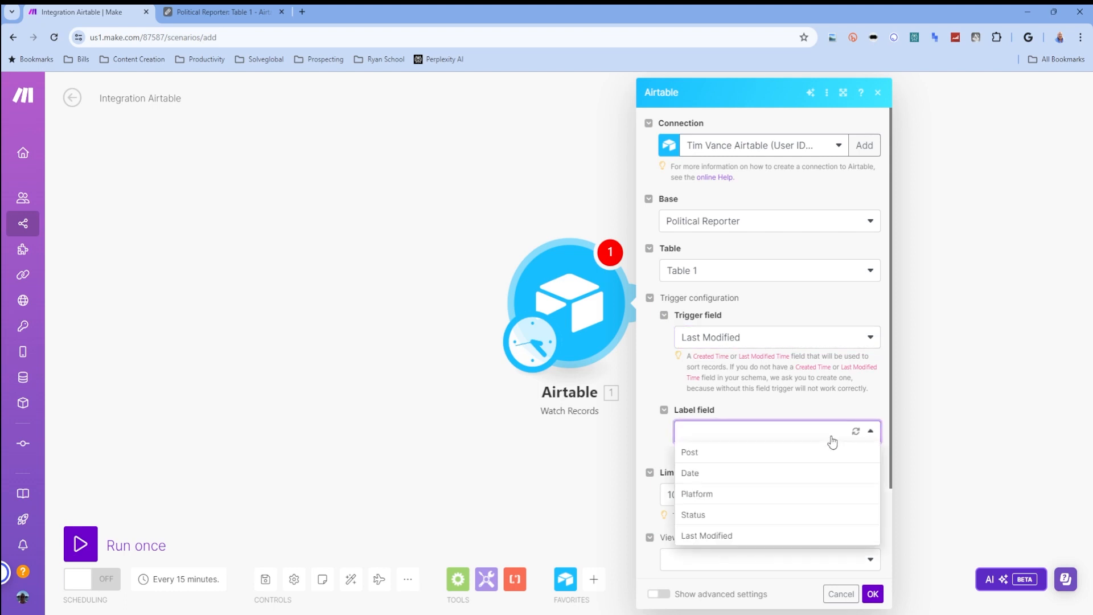
{"action": "left_click", "coordinate": [772, 453]}
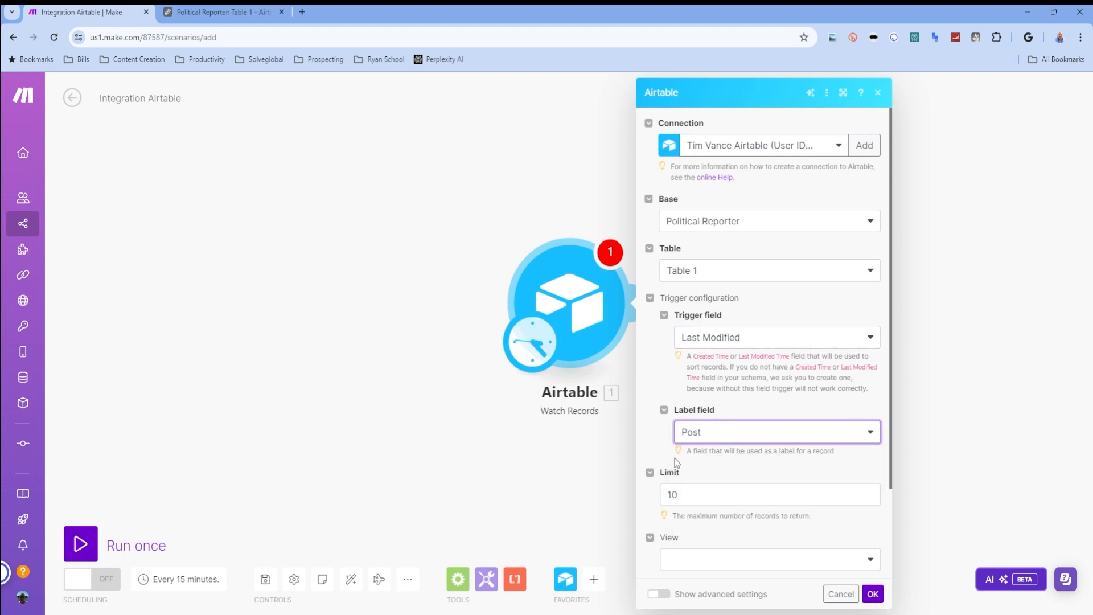
- Limit the Airtable trigger to 1 record, set its view to Empty, and save the module settings
{"action": "scroll", "coordinate": [696, 477], "scroll_direction": "down", "scroll_amount": 1}
{"action": "left_click_drag", "start_coordinate": [680, 435], "coordinate": [660, 439]}
{"action": "type", "text": "1"}
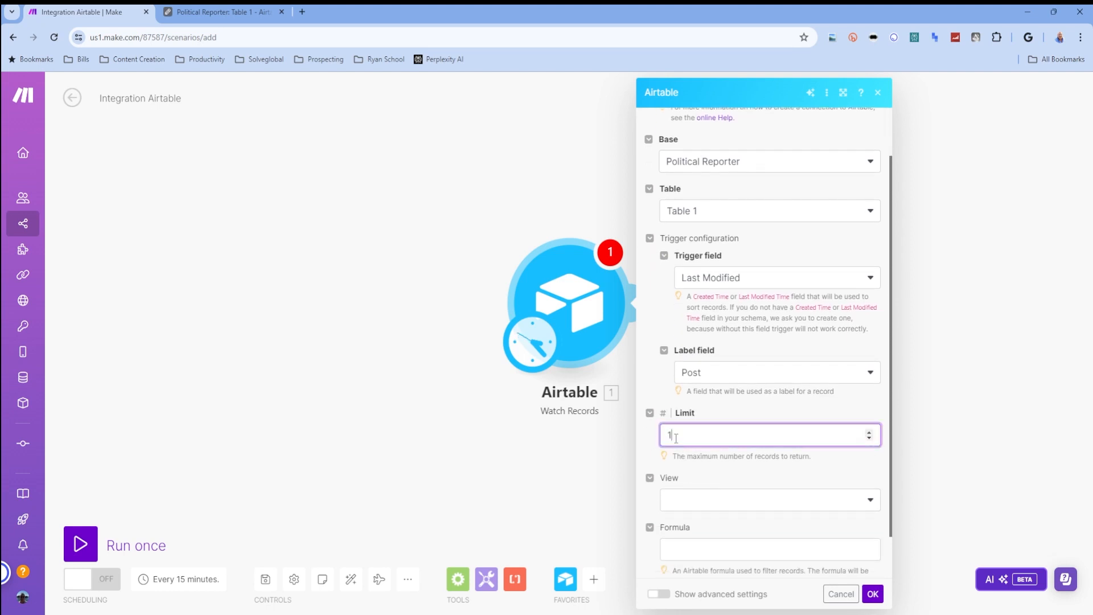
{"action": "left_click", "coordinate": [758, 481]}
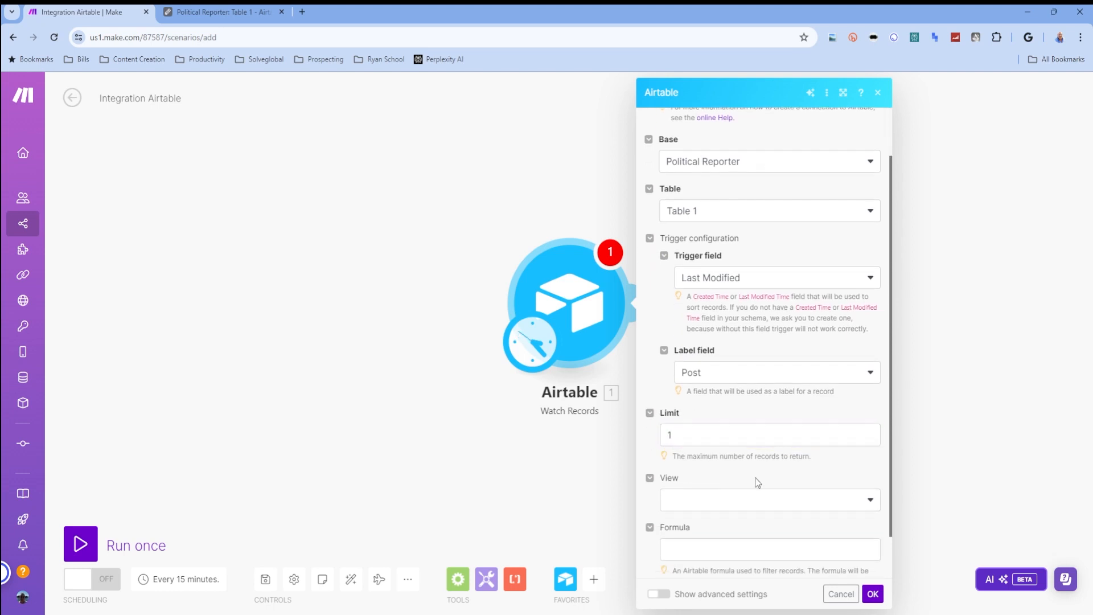
{"action": "double_click", "coordinate": [743, 437]}
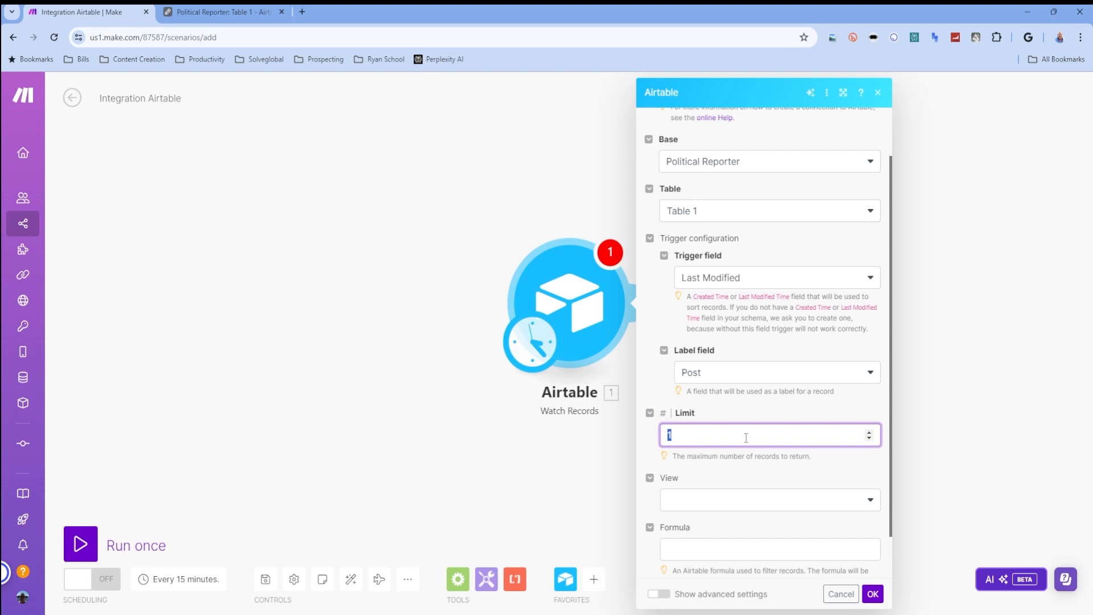
{"action": "left_click", "coordinate": [760, 501]}
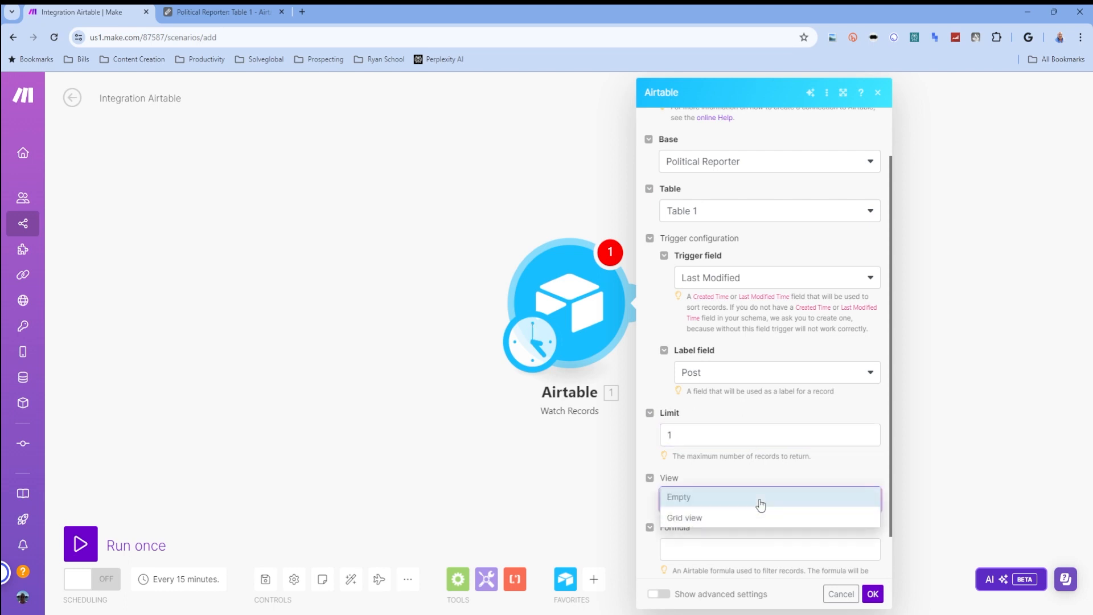
{"action": "left_click", "coordinate": [743, 497]}
{"action": "scroll", "coordinate": [734, 527], "scroll_direction": "down", "scroll_amount": 1}
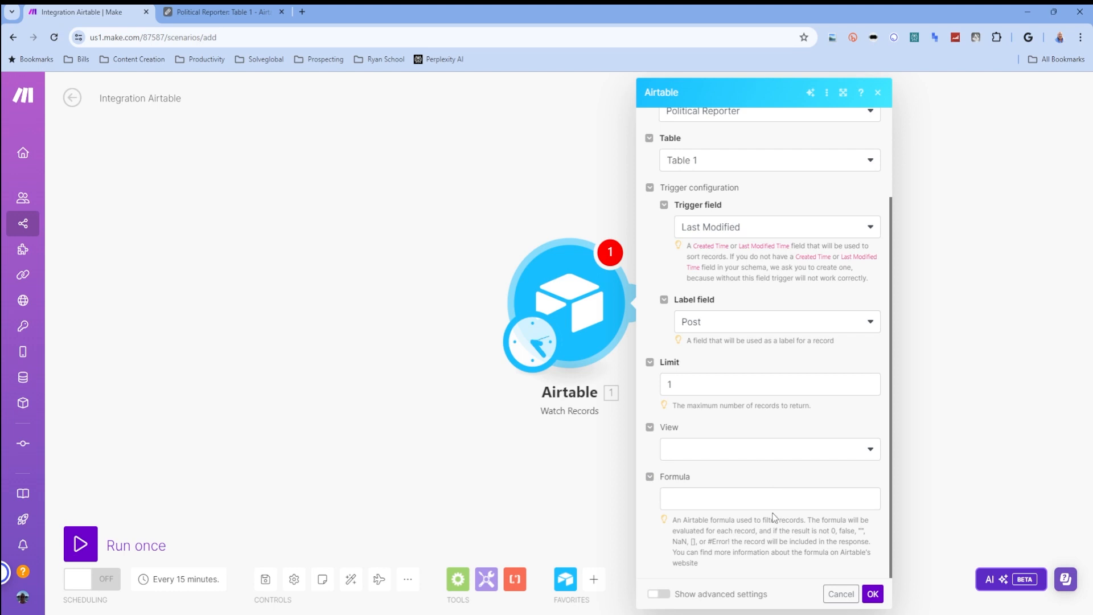
{"action": "left_click", "coordinate": [873, 594]}
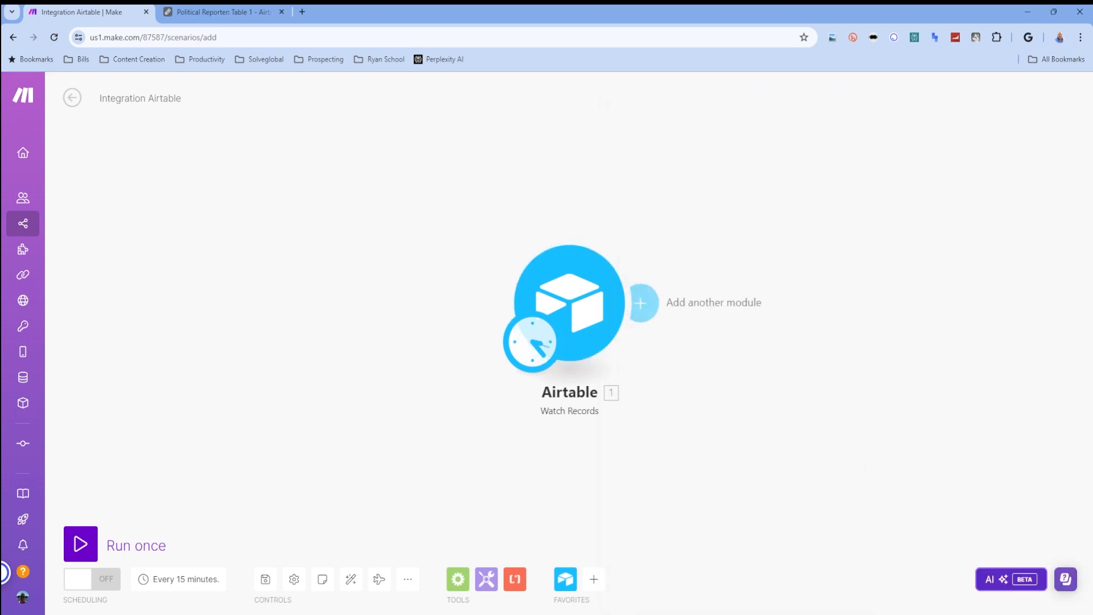
{"action": "left_click", "coordinate": [641, 304]}
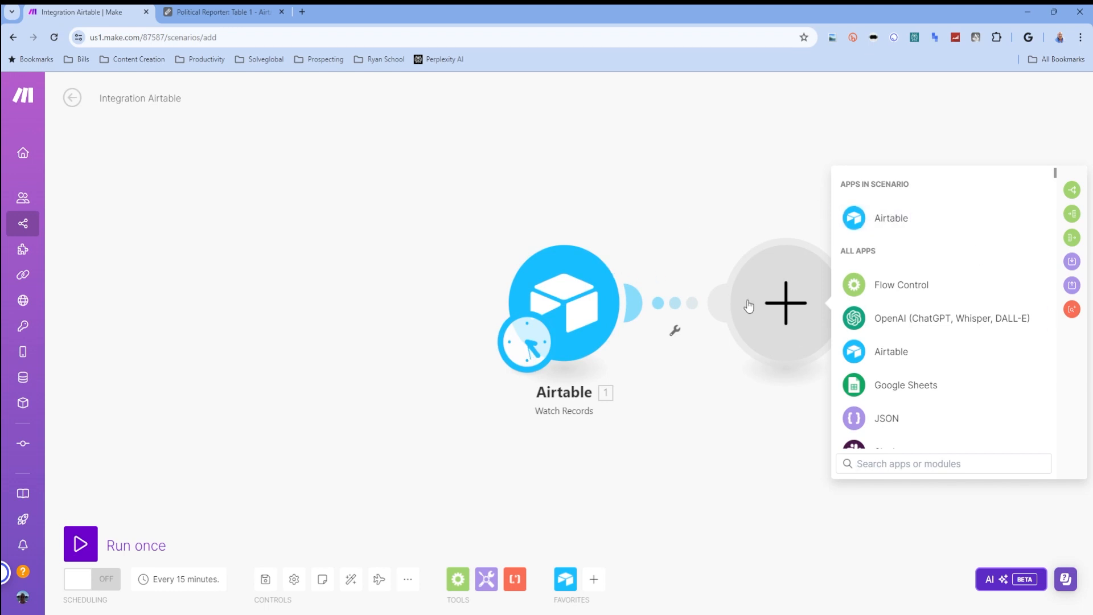
{"action": "right_click", "coordinate": [765, 274]}
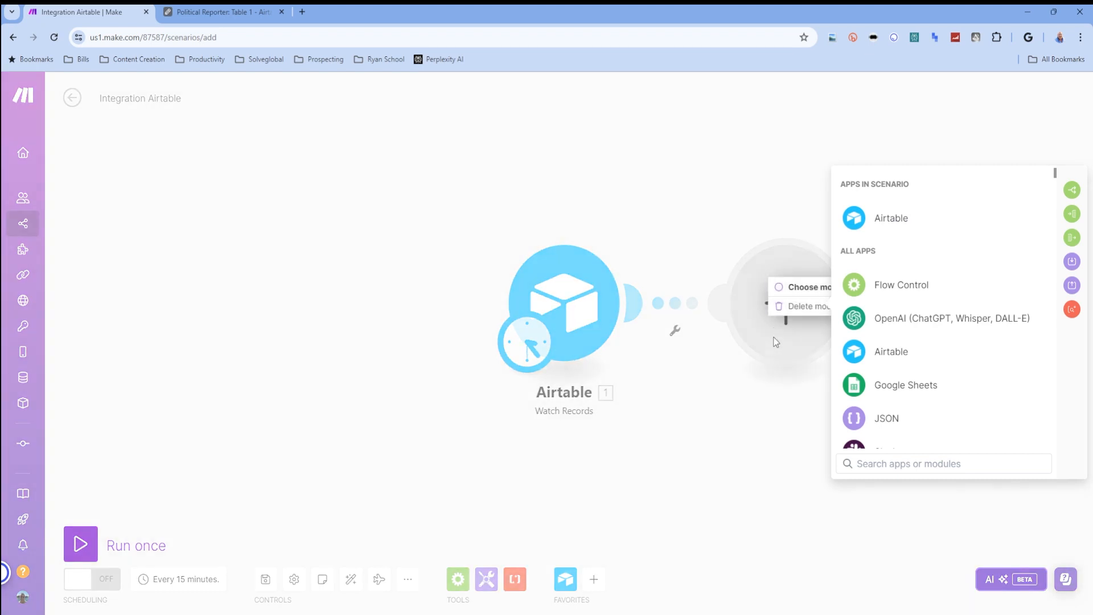
{"action": "left_click", "coordinate": [788, 306]}
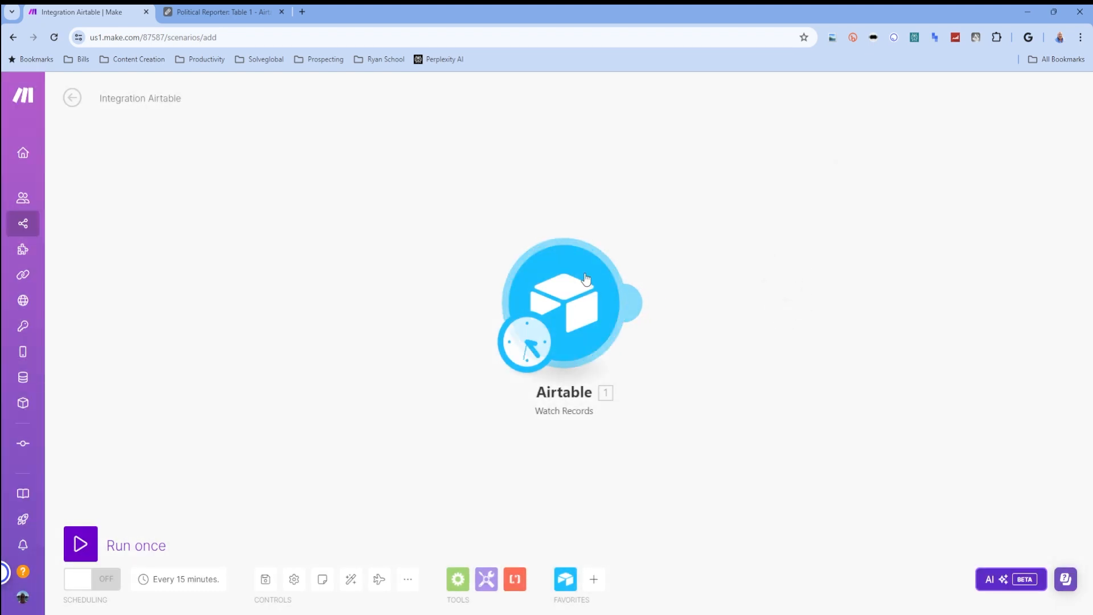
- Run the scenario once and open the Airtable module's output bundle
{"action": "left_click", "coordinate": [80, 544]}
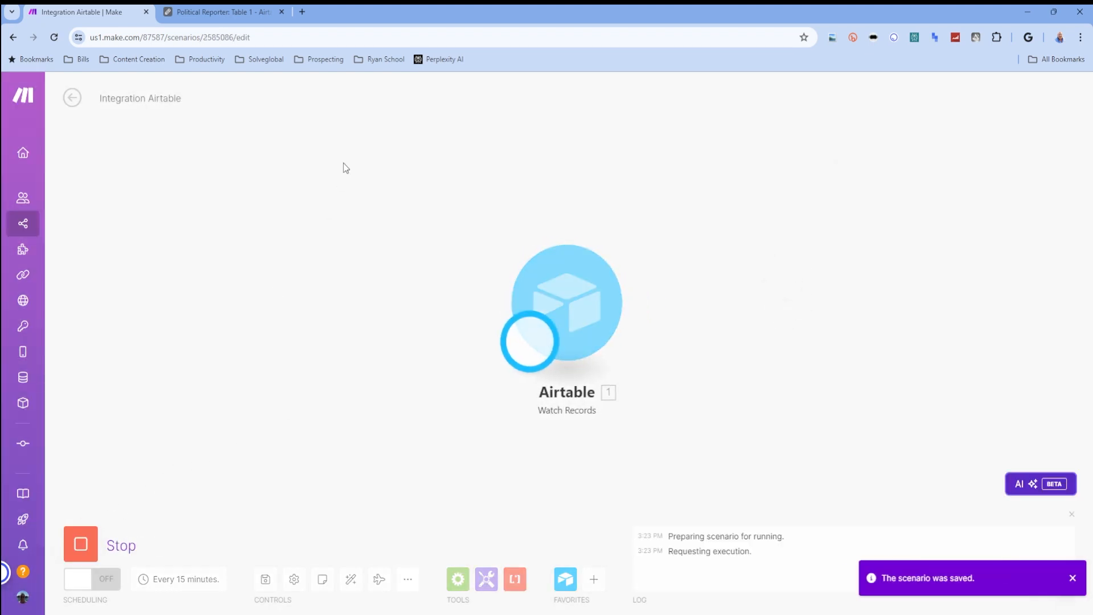
{"action": "left_click", "coordinate": [628, 225]}
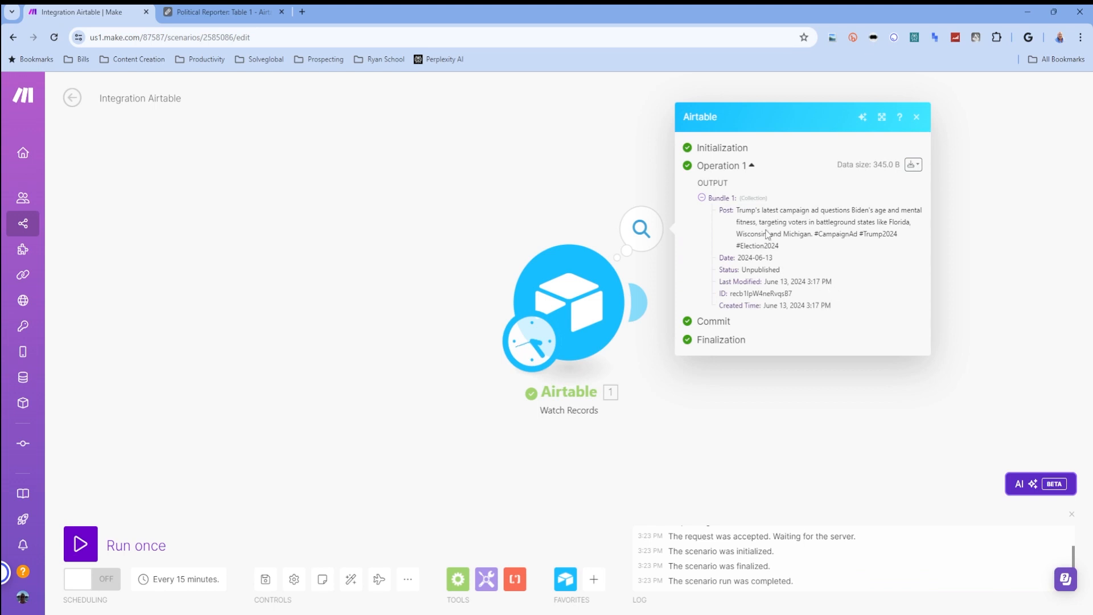
- Switch to the Political Reporter table in Airtable, examine the Status column and its options, and return to the Make scenario
{"action": "left_click", "coordinate": [201, 11]}
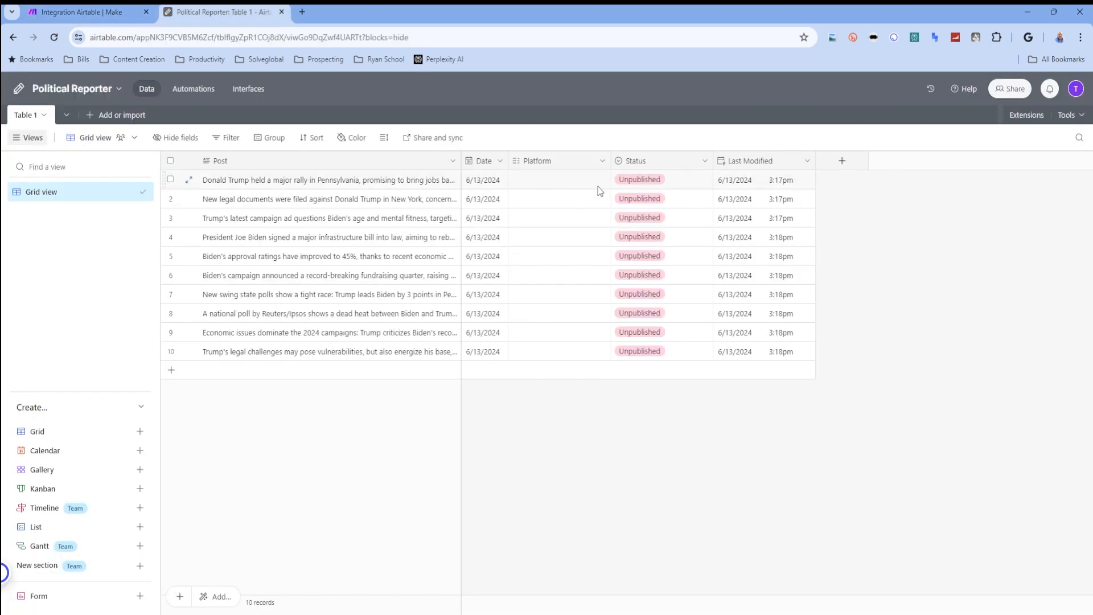
{"action": "left_click", "coordinate": [655, 187]}
{"action": "left_click", "coordinate": [654, 186]}
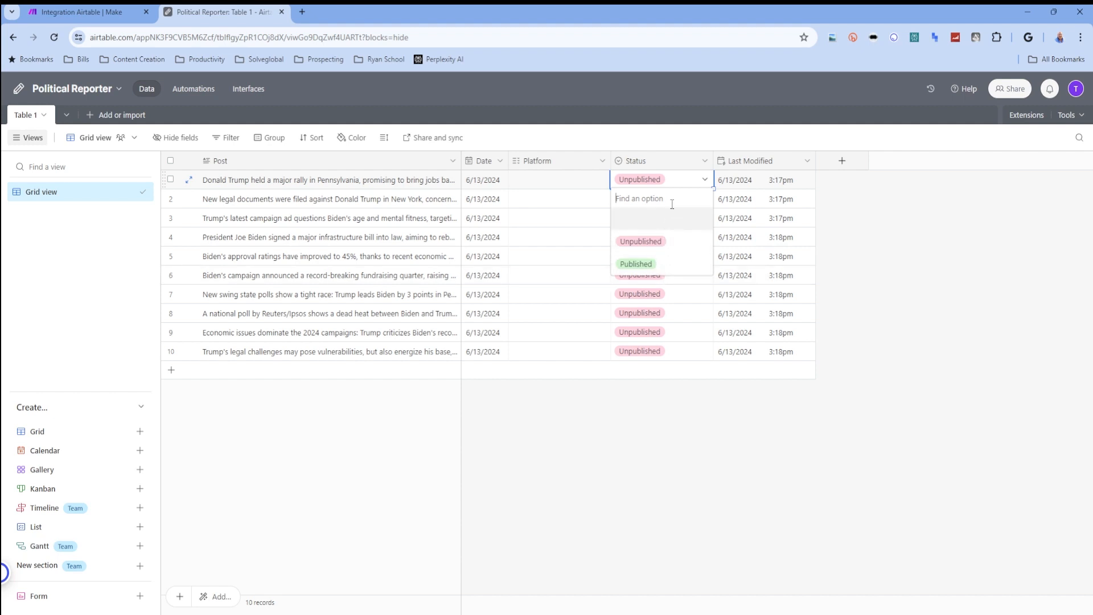
{"action": "left_click", "coordinate": [684, 160]}
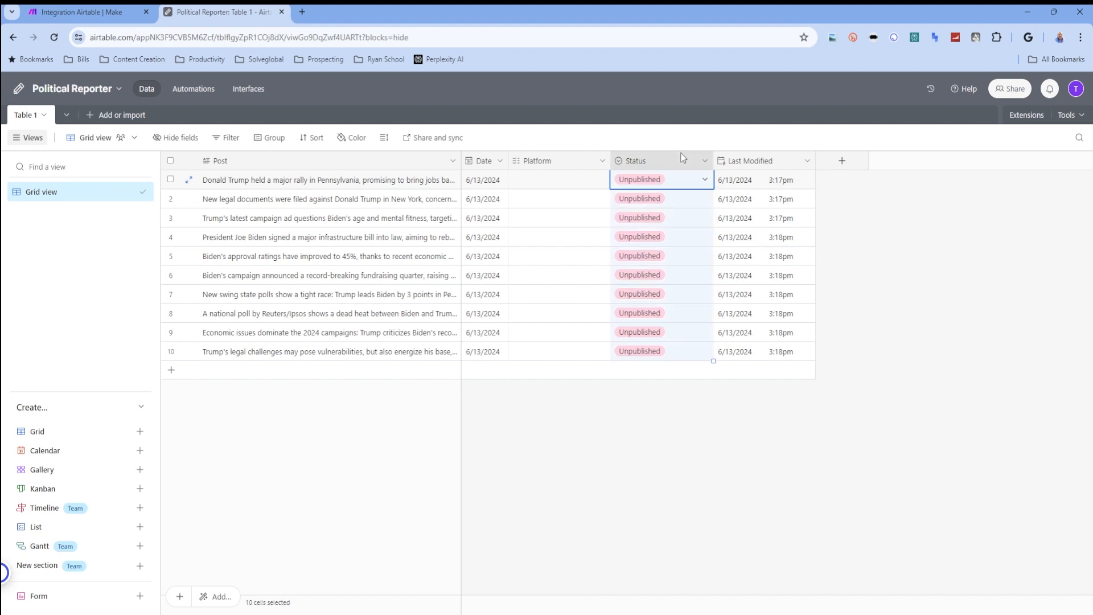
{"action": "left_click", "coordinate": [111, 11]}
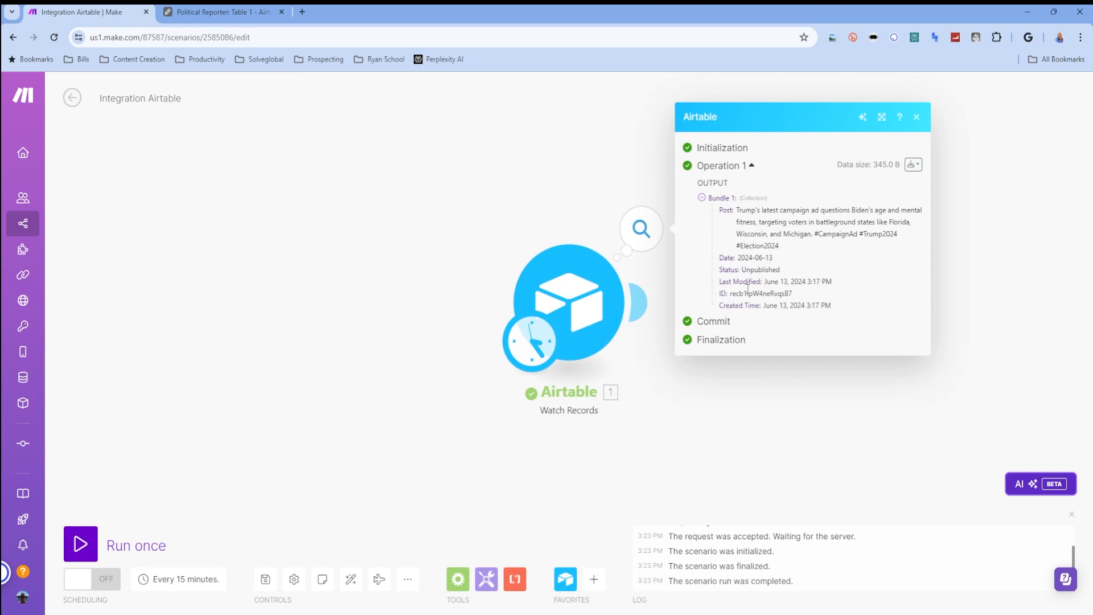
- Add a Flow Control Router after the Airtable Watch Records module
{"action": "left_click", "coordinate": [640, 305]}
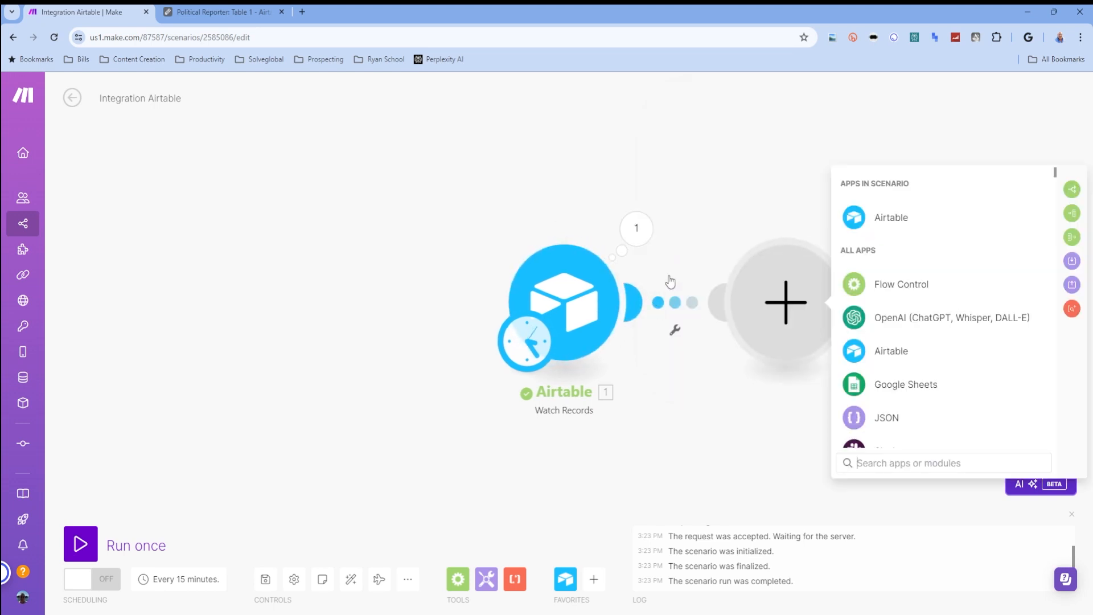
{"action": "left_click", "coordinate": [894, 284]}
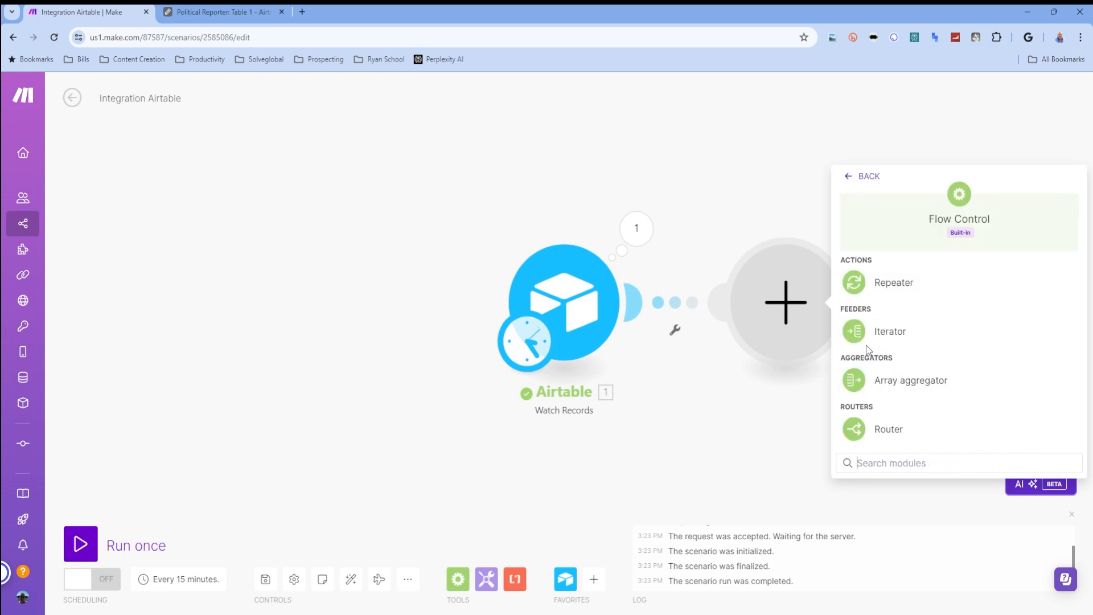
{"action": "left_click", "coordinate": [886, 431]}
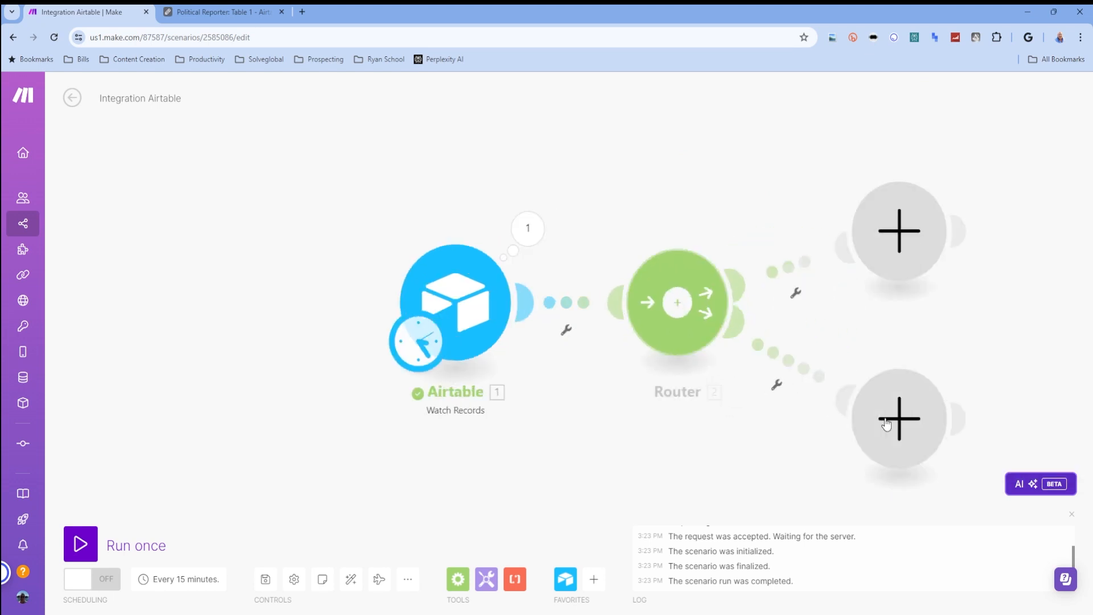
- Add an X (formerly Twitter) Create a Post module to the router's upper branch
{"action": "left_click", "coordinate": [808, 182]}
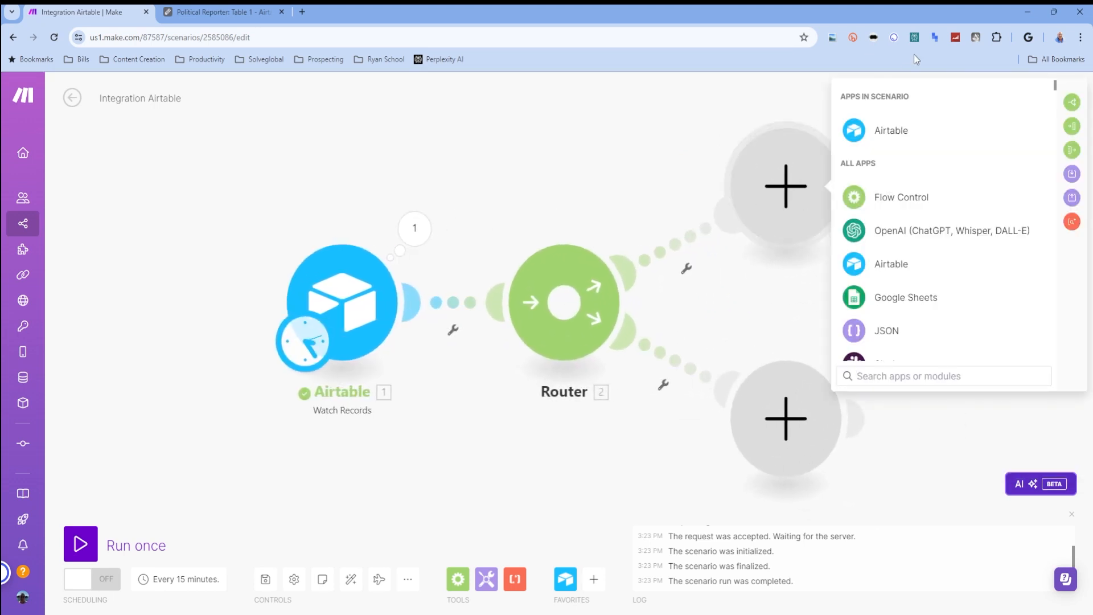
{"action": "scroll", "coordinate": [908, 262], "scroll_direction": "down", "scroll_amount": 3}
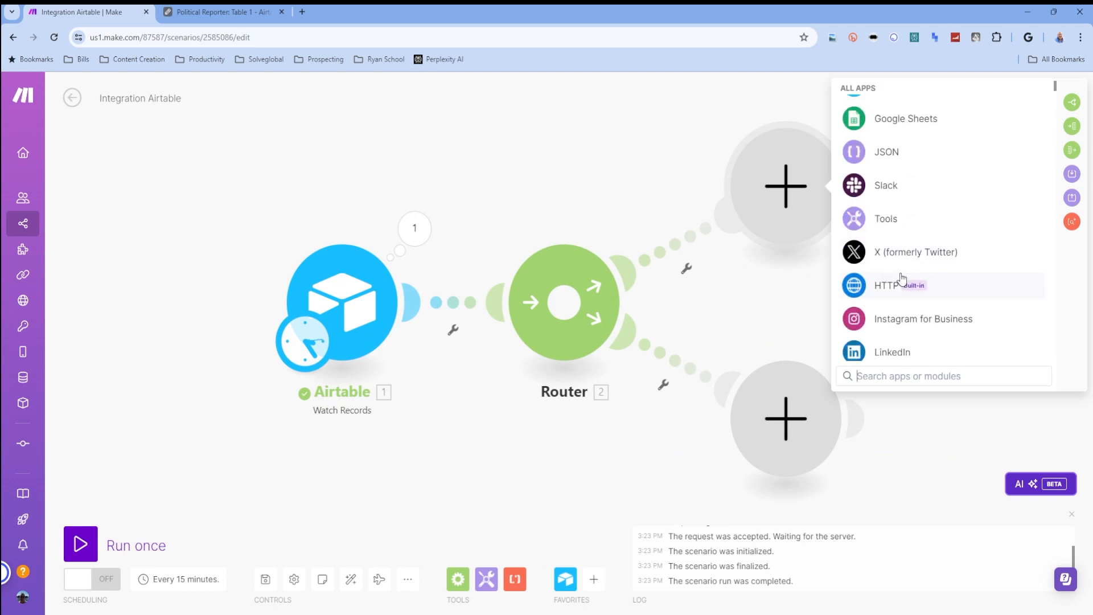
{"action": "left_click", "coordinate": [907, 255]}
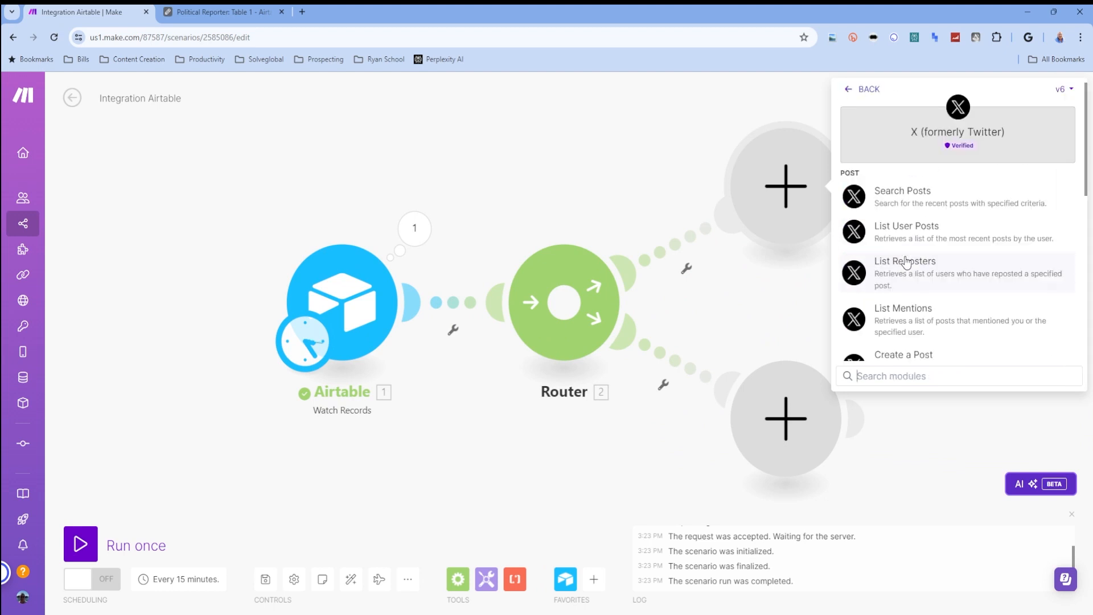
{"action": "scroll", "coordinate": [972, 310], "scroll_direction": "down", "scroll_amount": 2}
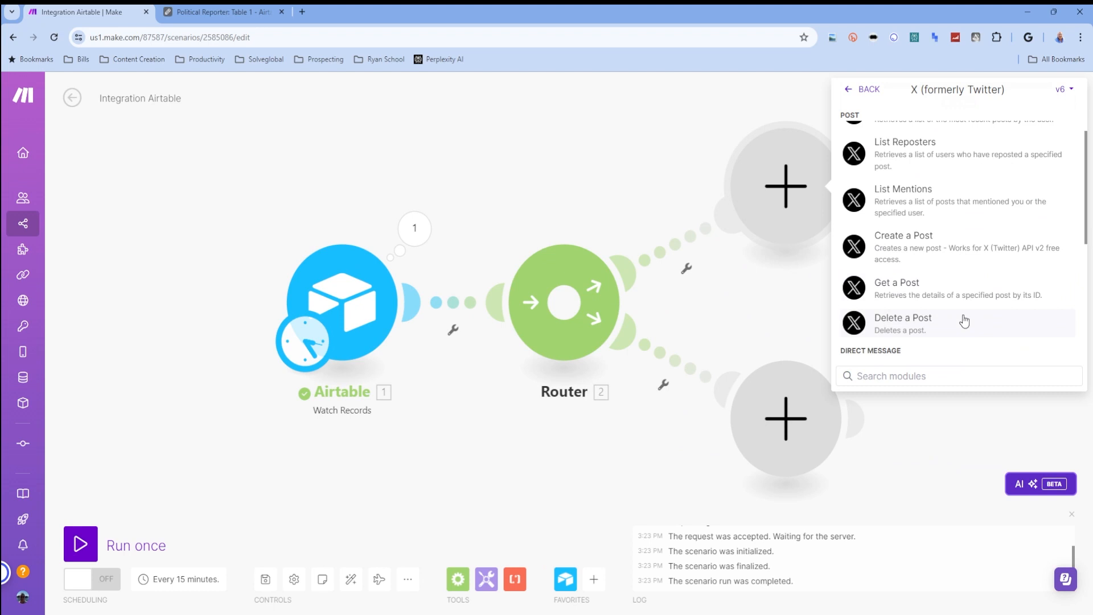
{"action": "left_click", "coordinate": [903, 249]}
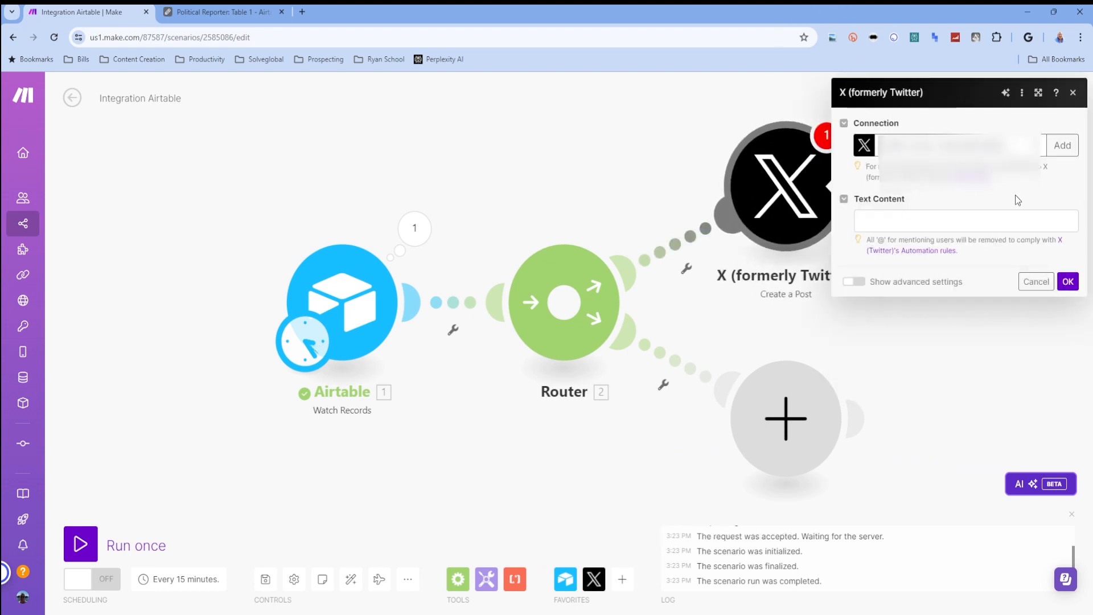
- Map the Airtable Post field to the X post's Text Content and save the module settings
{"action": "left_click", "coordinate": [968, 222]}
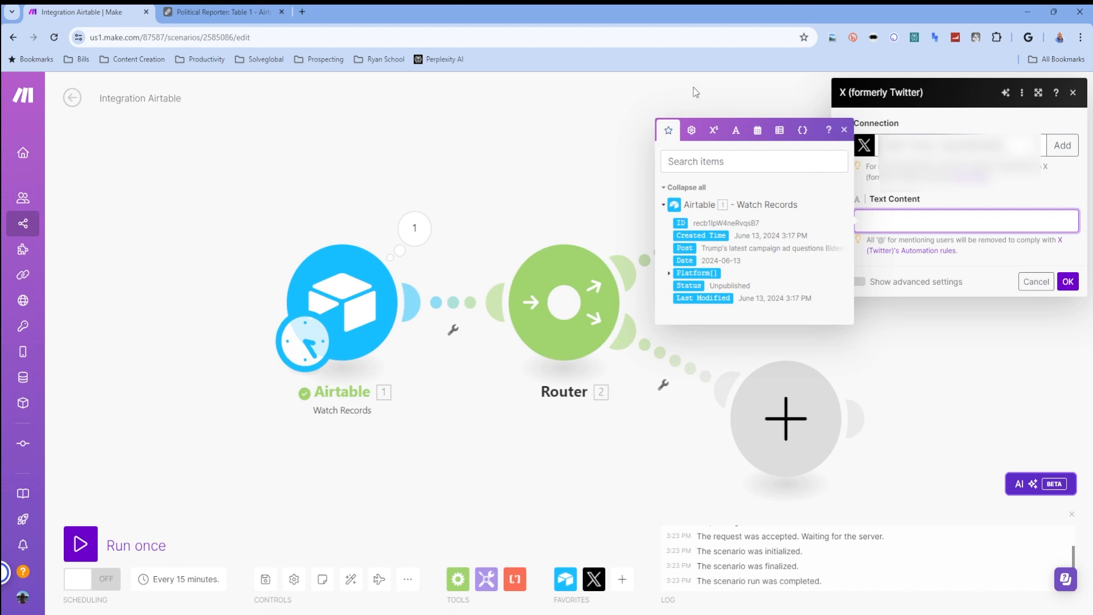
{"action": "left_click", "coordinate": [685, 248]}
{"action": "left_click", "coordinate": [1068, 281]}
- Add a Facebook Pages Create a Post module to the router's lower branch
{"action": "left_click", "coordinate": [782, 435]}
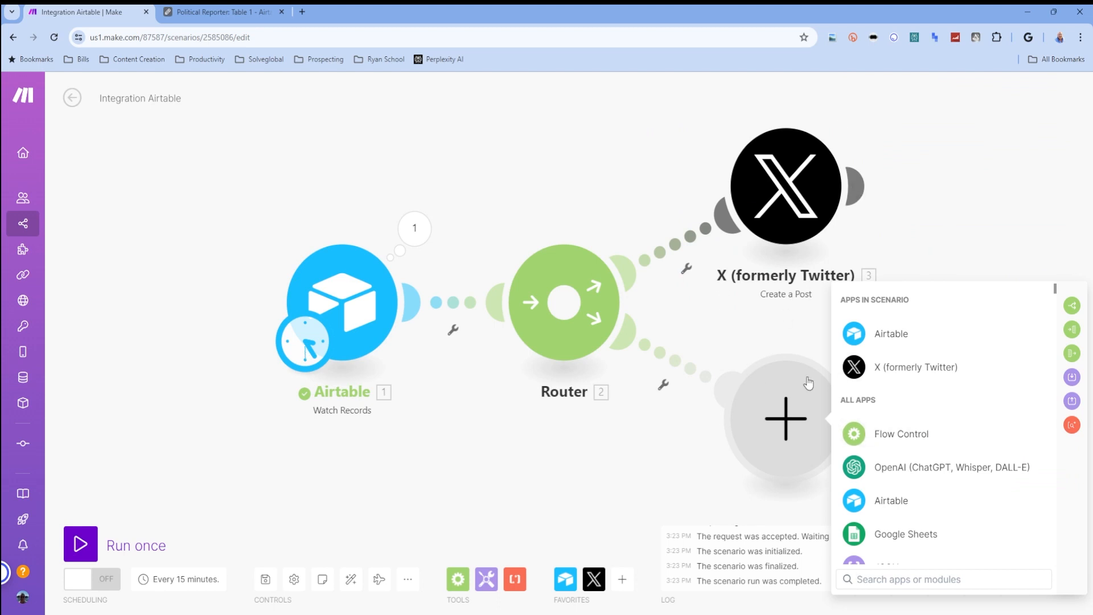
{"action": "scroll", "coordinate": [937, 424], "scroll_direction": "down", "scroll_amount": 2}
{"action": "scroll", "coordinate": [937, 422], "scroll_direction": "down", "scroll_amount": 2}
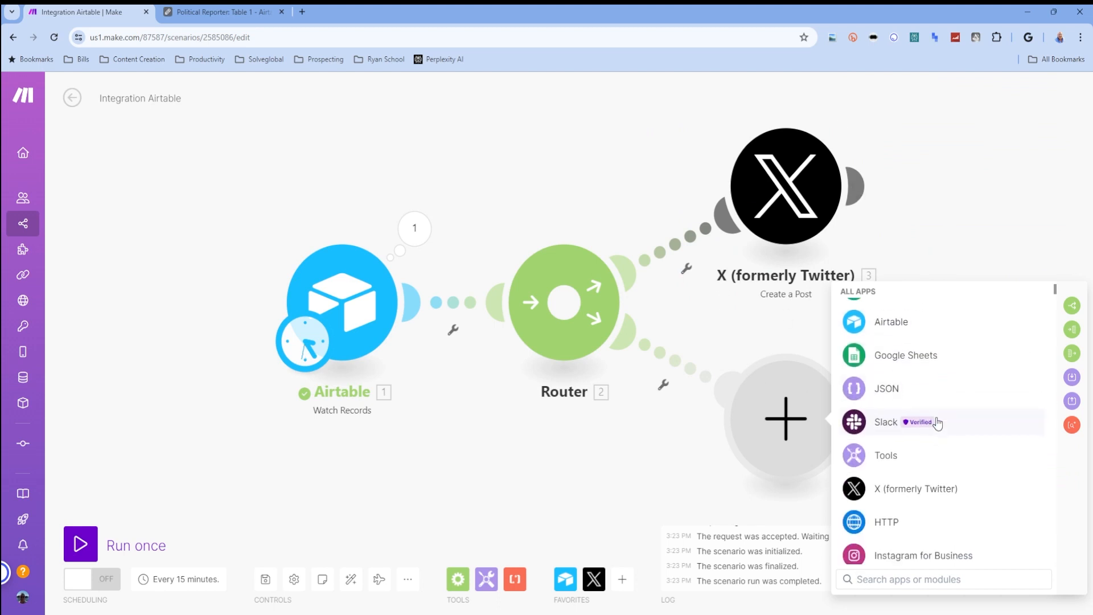
{"action": "scroll", "coordinate": [922, 444], "scroll_direction": "down", "scroll_amount": 2}
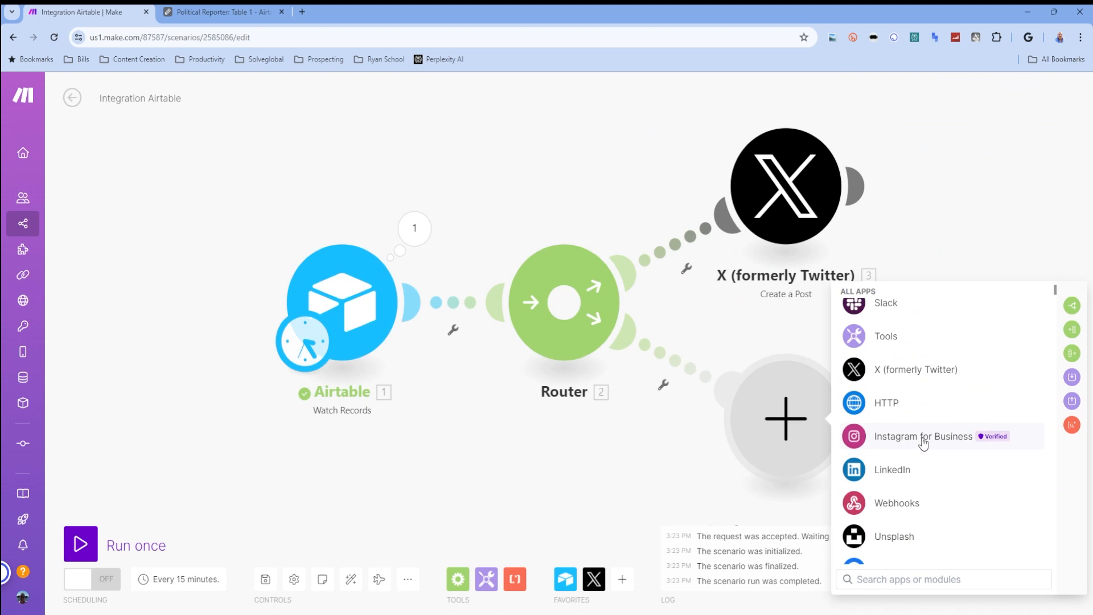
{"action": "scroll", "coordinate": [924, 443], "scroll_direction": "down", "scroll_amount": 2}
{"action": "left_click", "coordinate": [911, 508]}
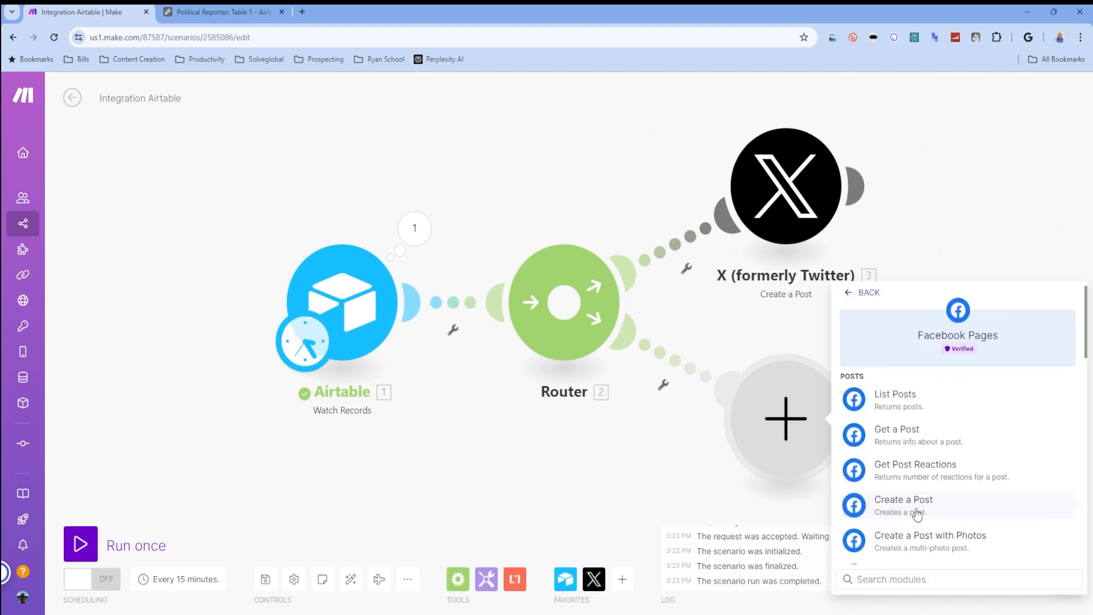
{"action": "left_click", "coordinate": [921, 504]}
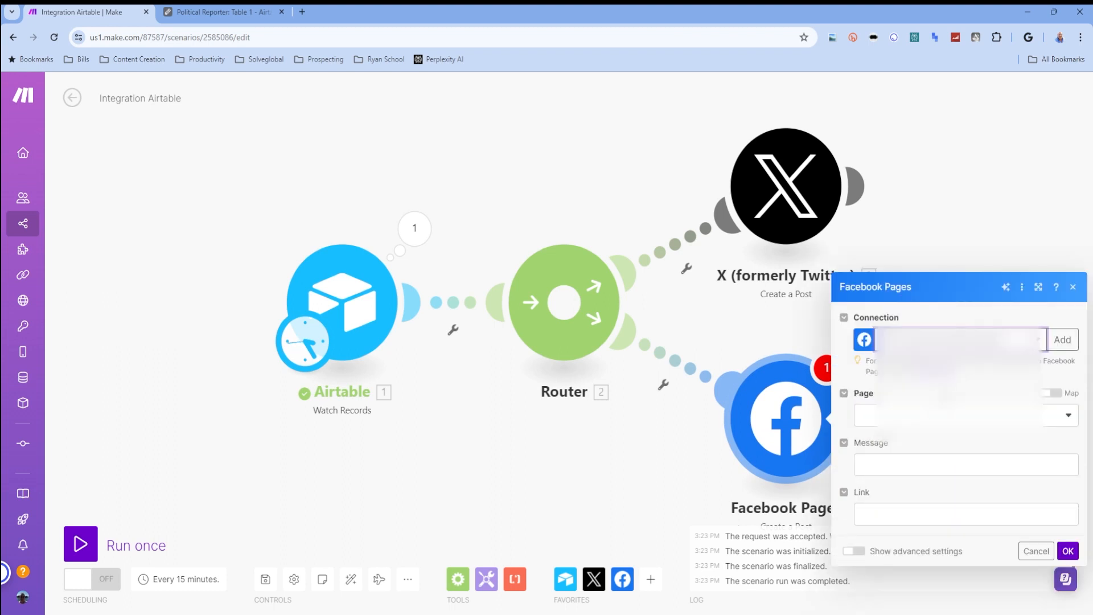
- Choose the target Facebook page, map the Airtable Post field to the Message, and save the module settings
{"action": "left_click", "coordinate": [959, 414]}
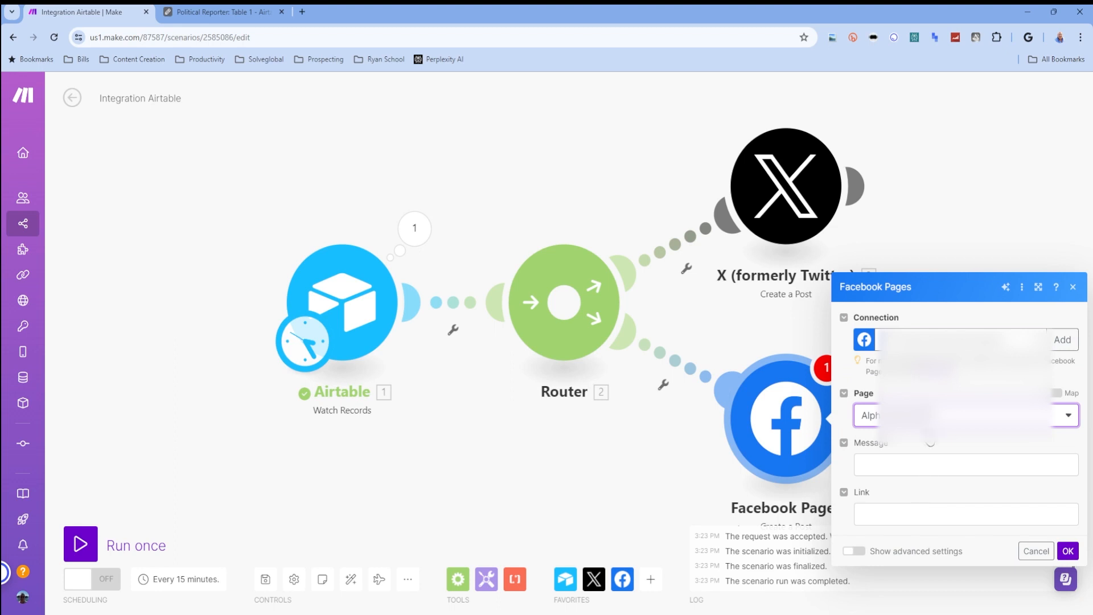
{"action": "left_click", "coordinate": [919, 467]}
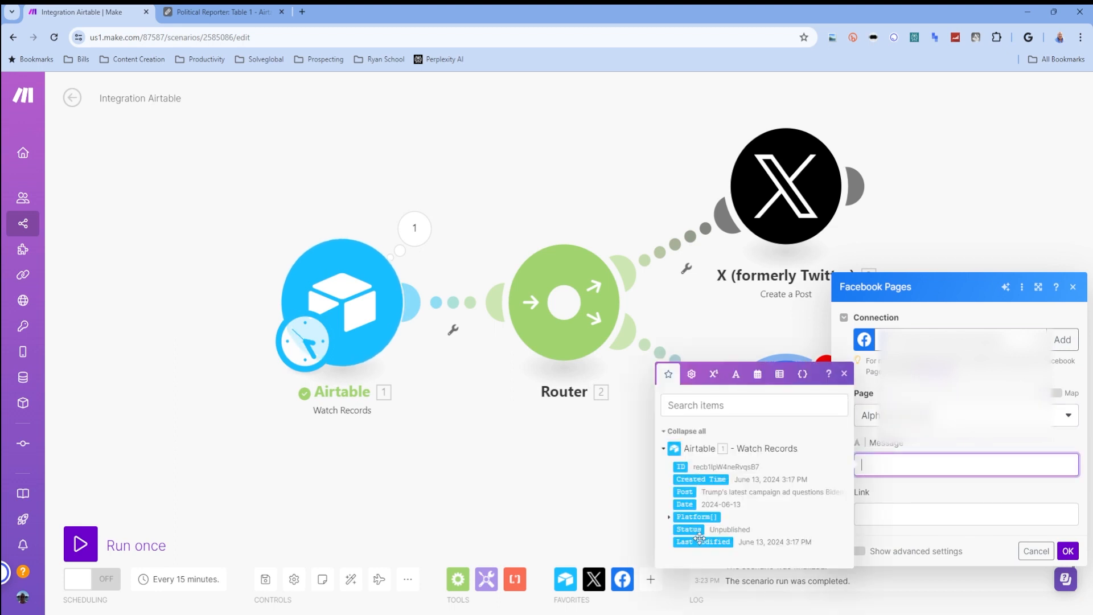
{"action": "left_click", "coordinate": [687, 493]}
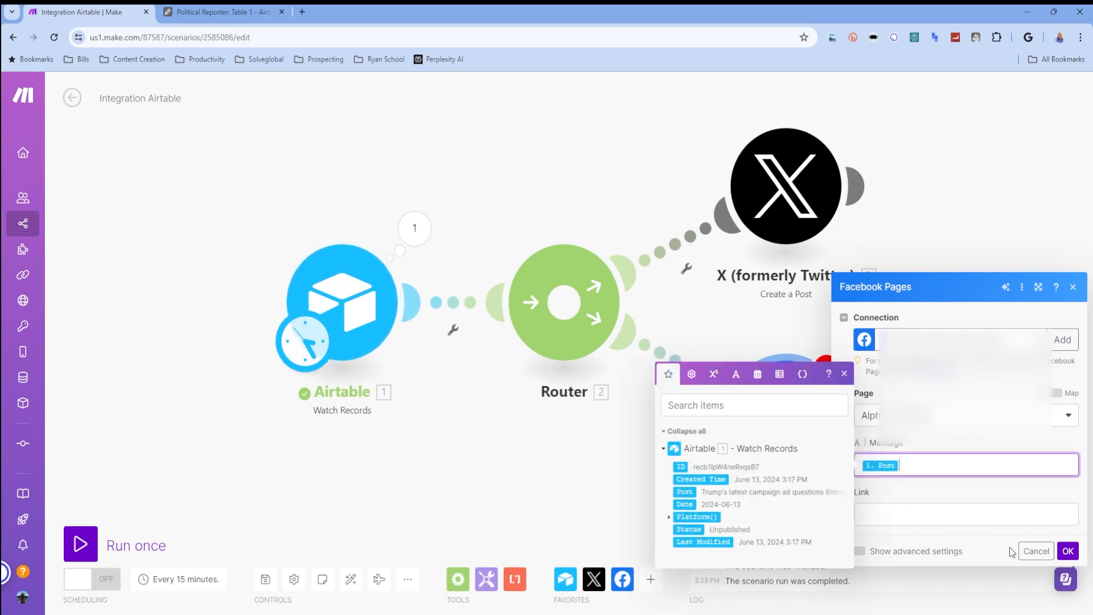
{"action": "left_click", "coordinate": [1068, 551]}
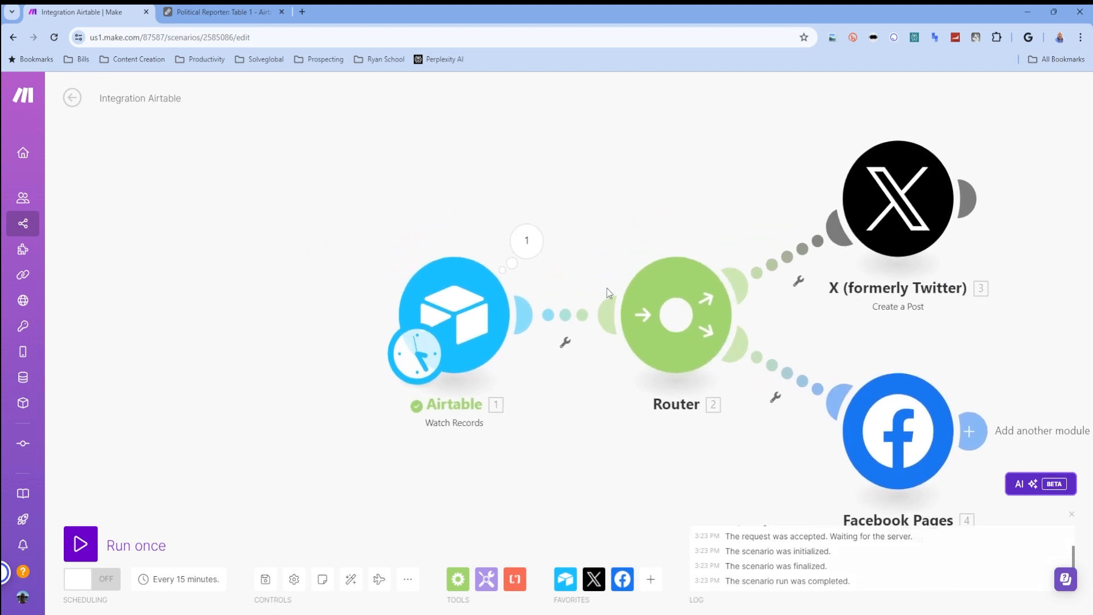
- Set up a filter between Airtable and the Router requiring the Airtable Date to be text-equal to now
{"action": "left_click", "coordinate": [565, 340]}
{"action": "left_click", "coordinate": [556, 373]}
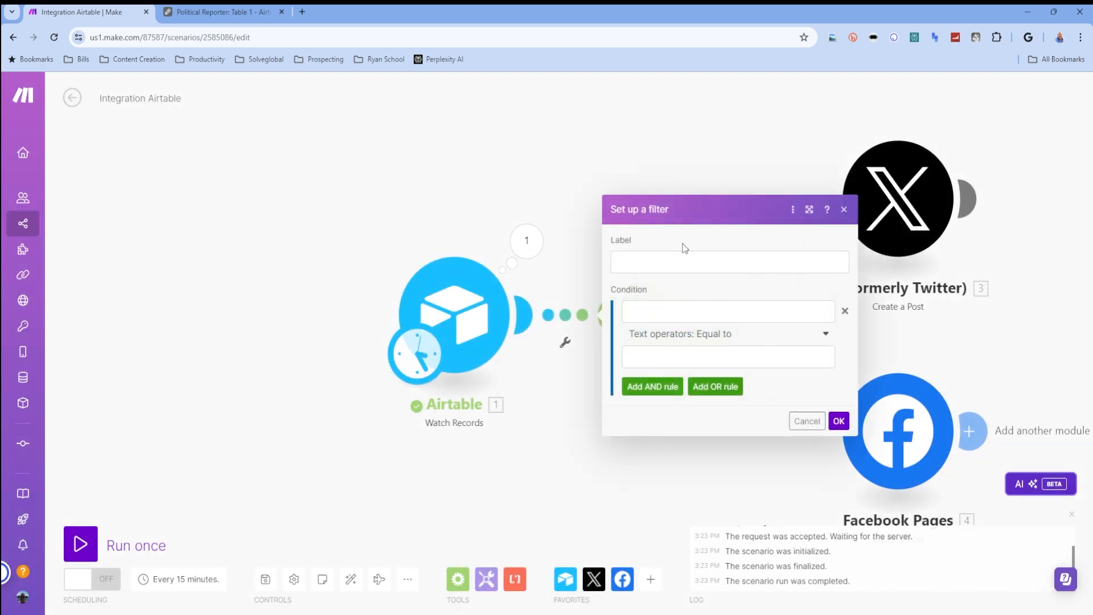
{"action": "left_click", "coordinate": [653, 311]}
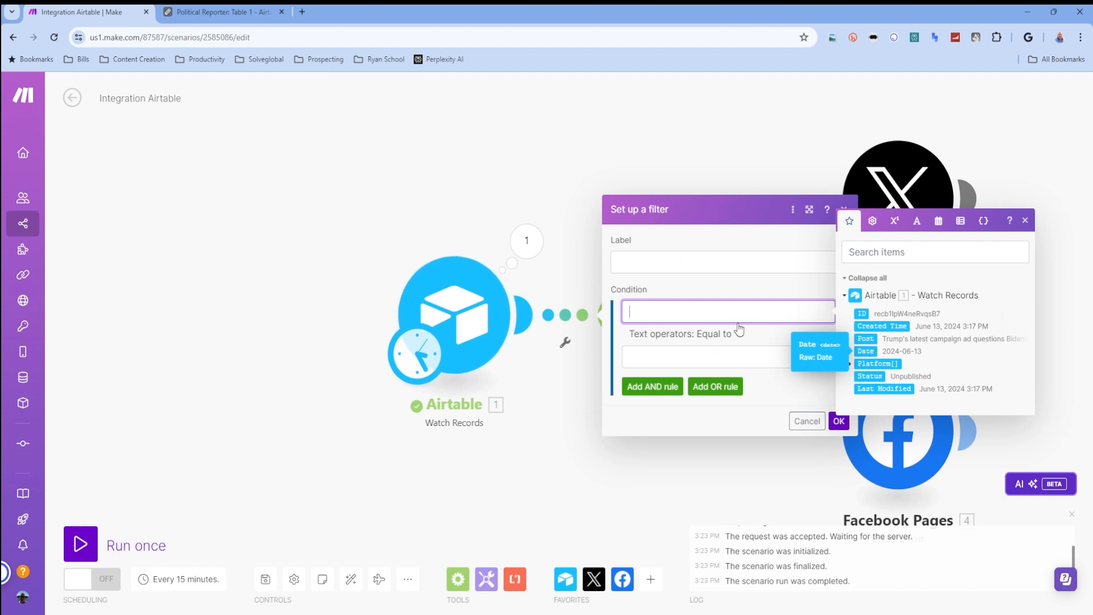
{"action": "left_click", "coordinate": [866, 351]}
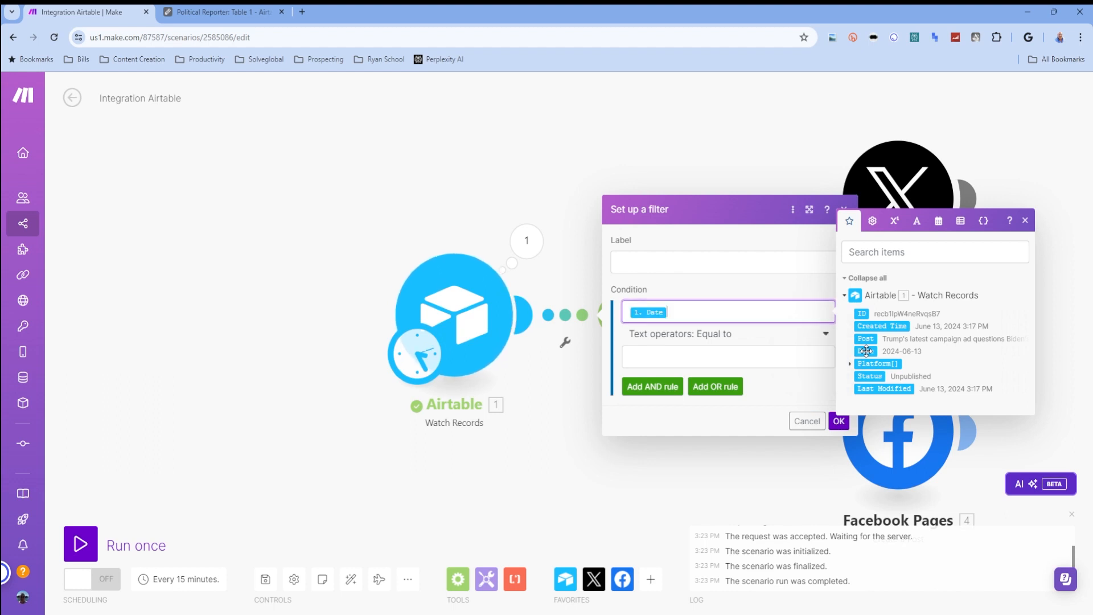
{"action": "left_click", "coordinate": [699, 357]}
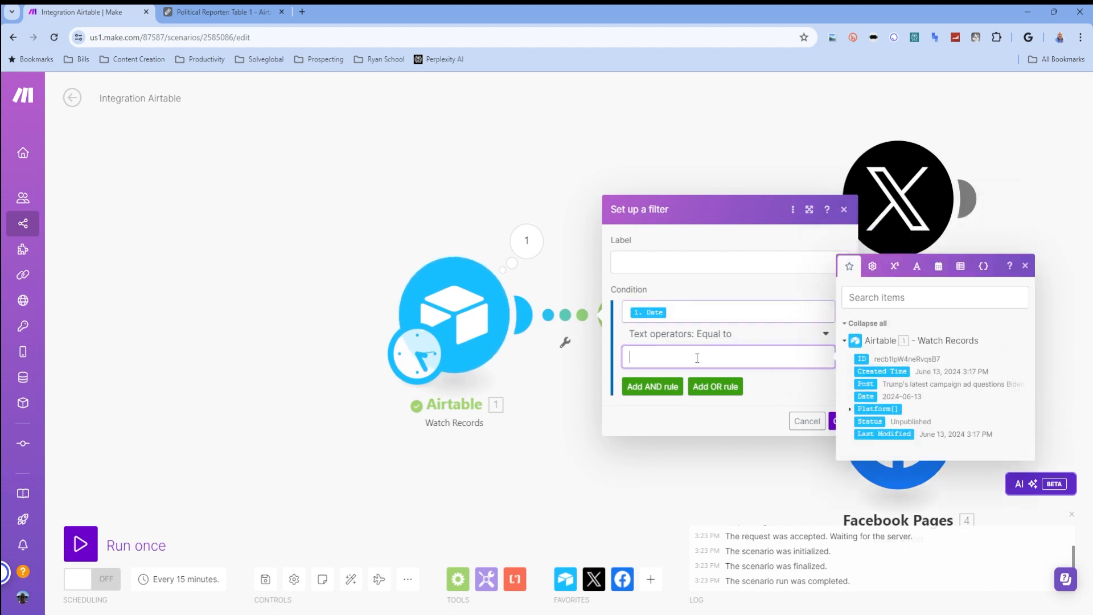
{"action": "left_click", "coordinate": [940, 267]}
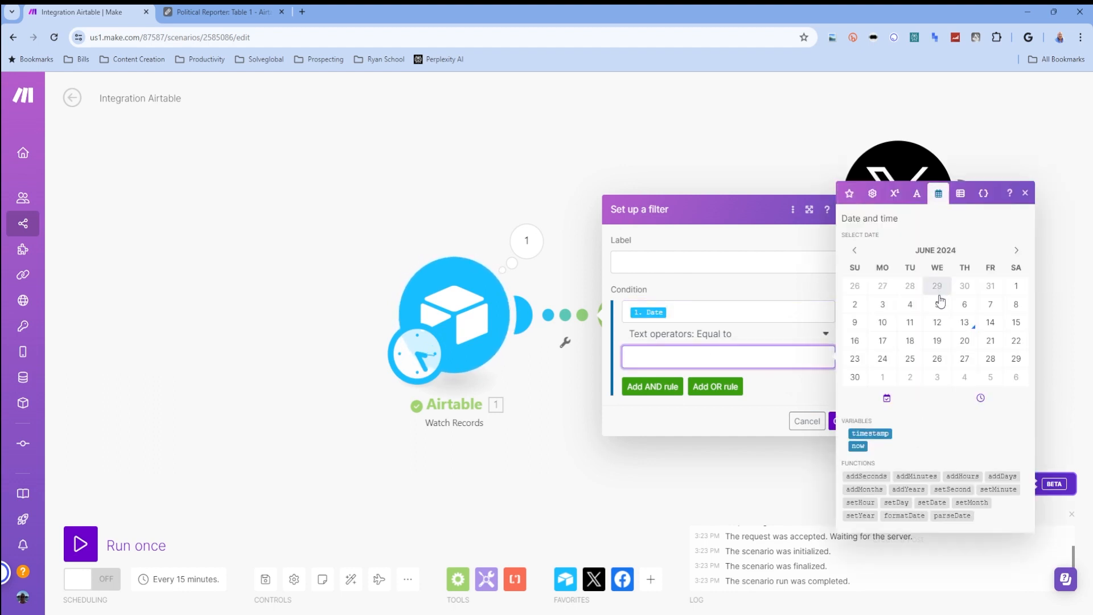
{"action": "left_click", "coordinate": [858, 447]}
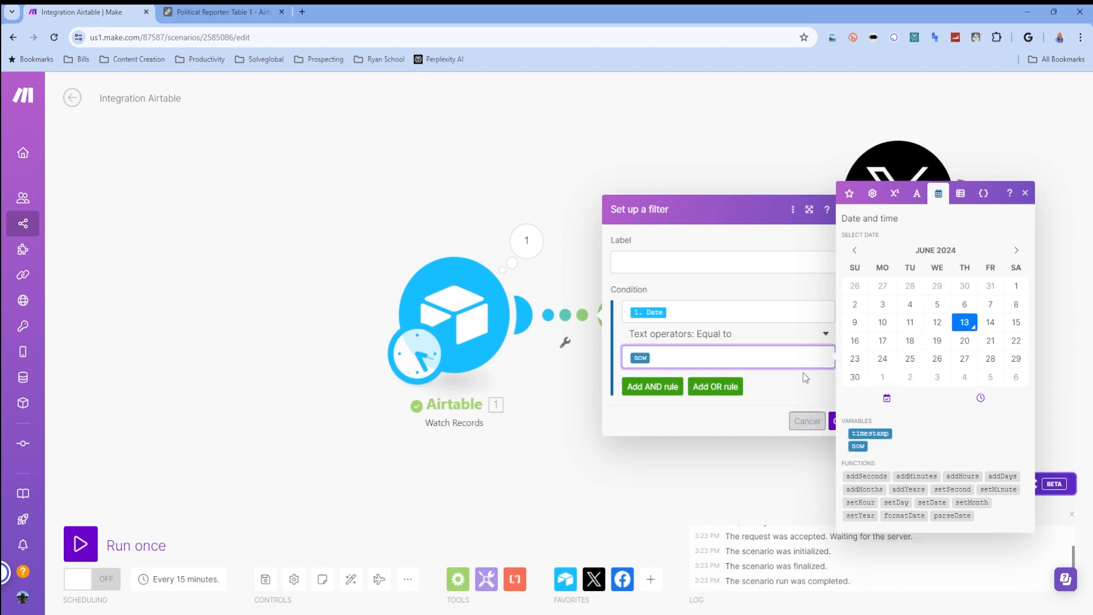
{"action": "left_click", "coordinate": [833, 422]}
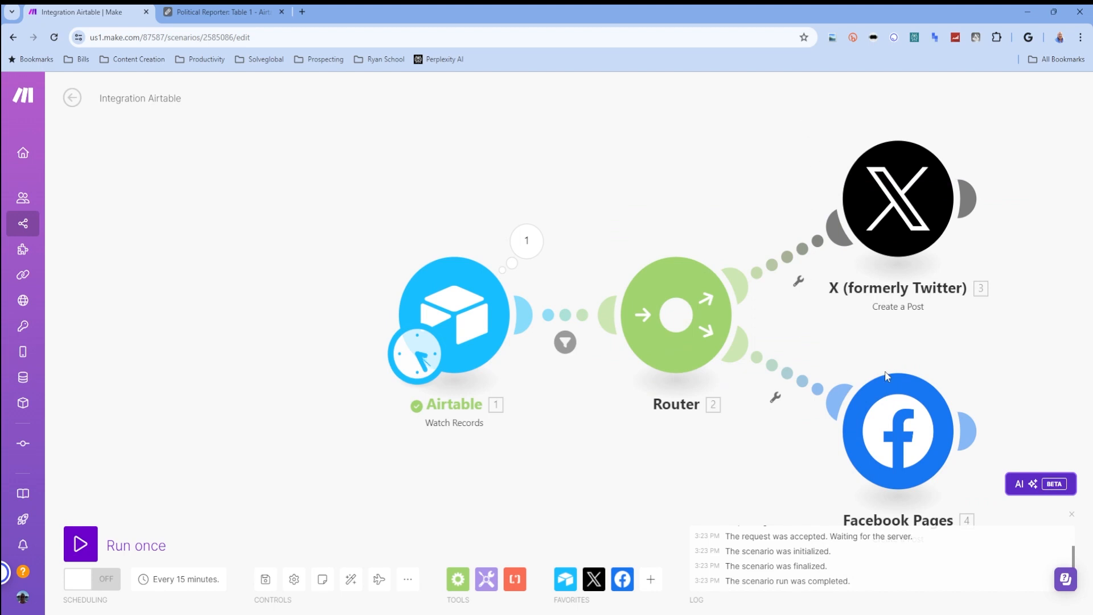
- Add an AND rule to the filter before the Router requiring Status to contain (case insensitive) Unpublished
{"action": "left_click", "coordinate": [462, 317]}
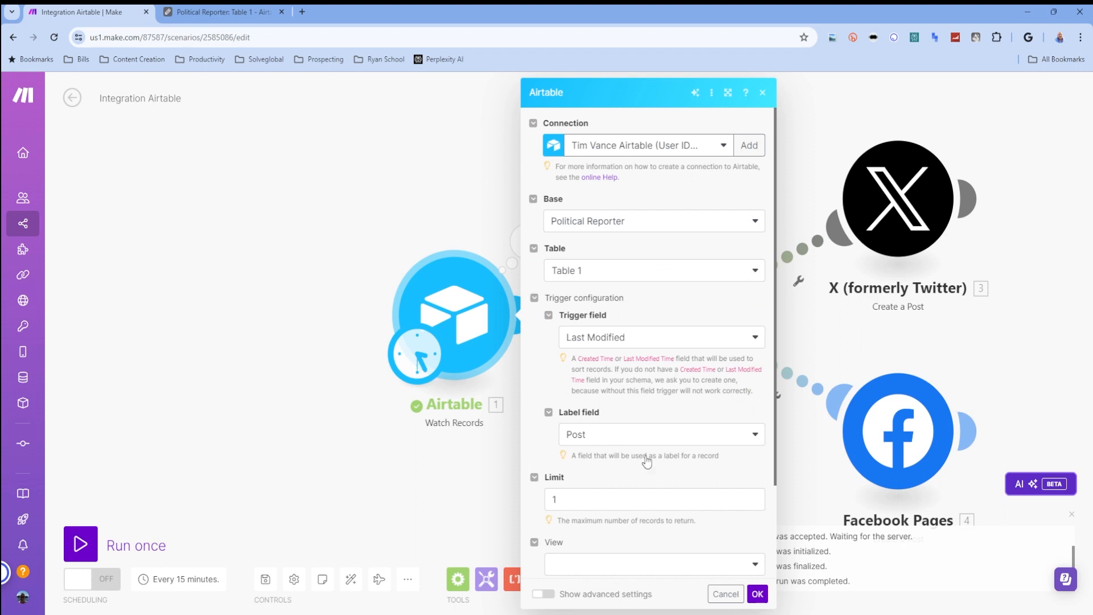
{"action": "left_click", "coordinate": [726, 592]}
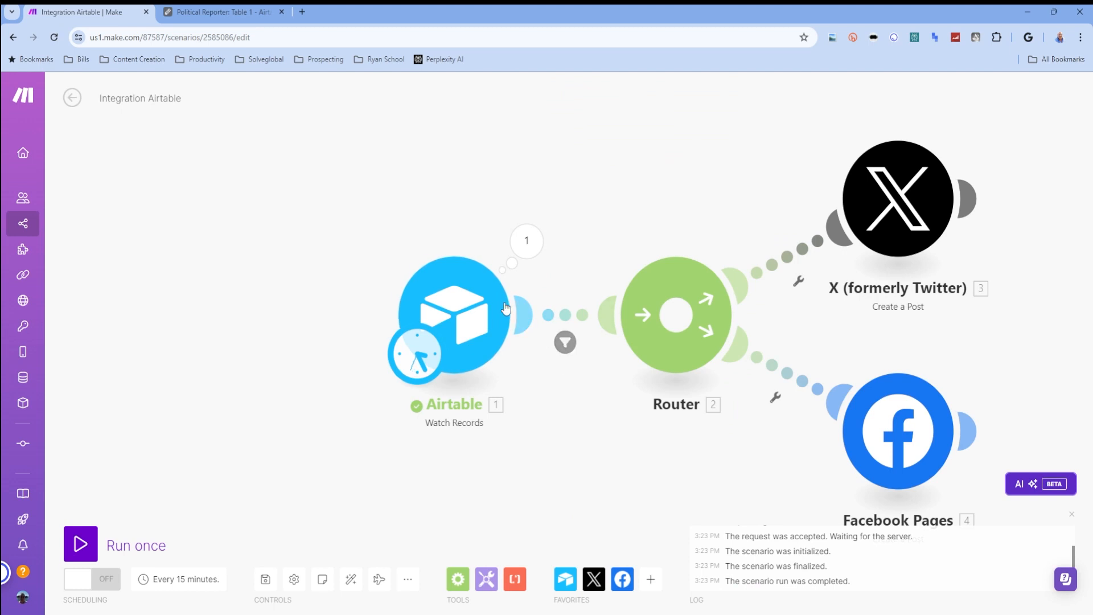
{"action": "left_click", "coordinate": [564, 343]}
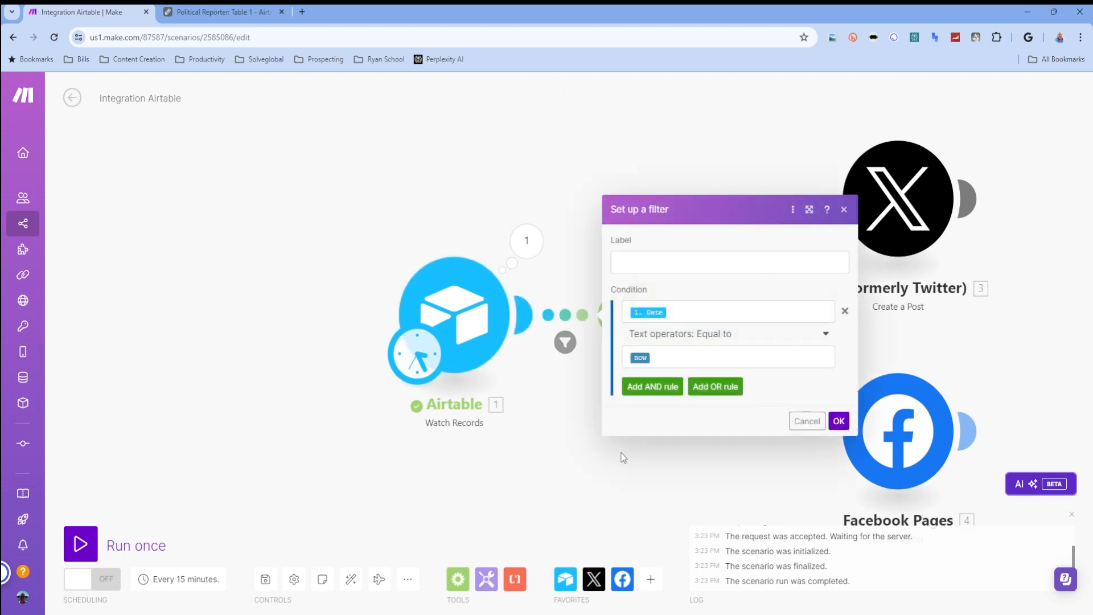
{"action": "left_click", "coordinate": [661, 390]}
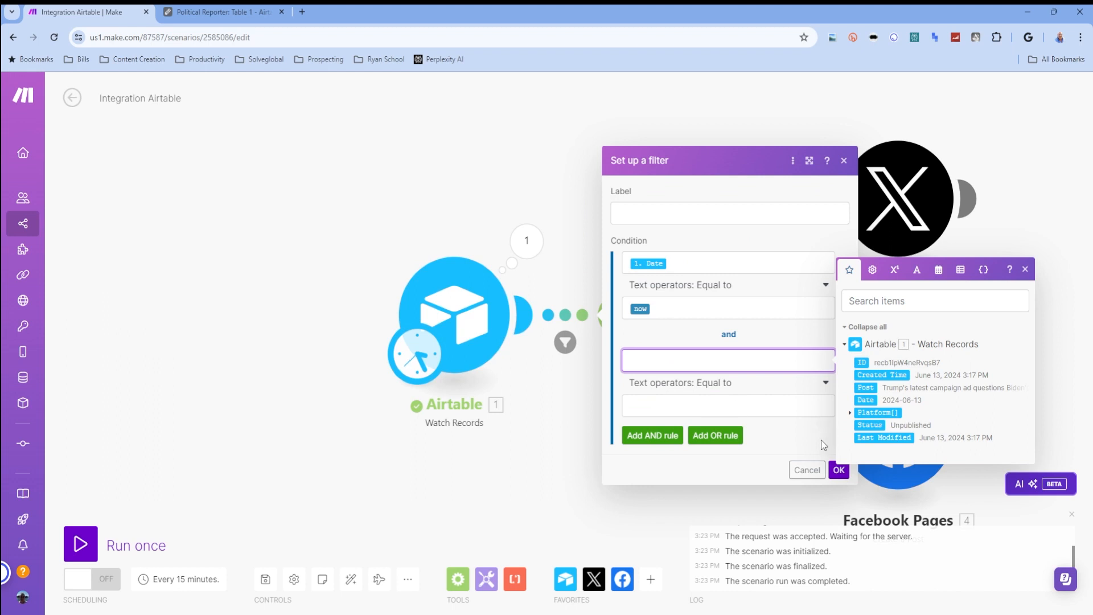
{"action": "left_click", "coordinate": [869, 425]}
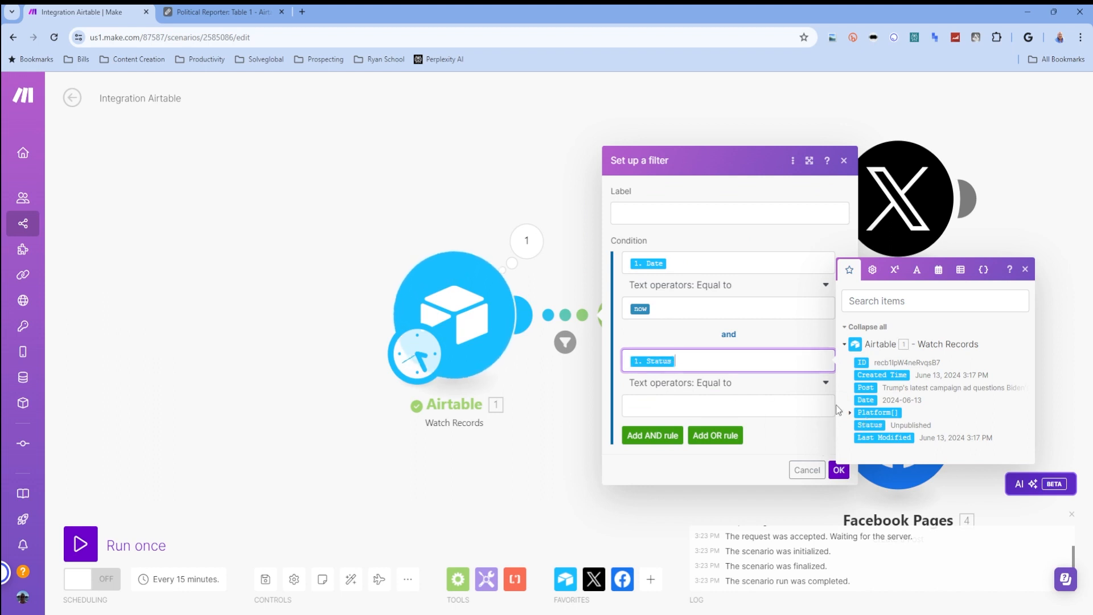
{"action": "left_click", "coordinate": [739, 385]}
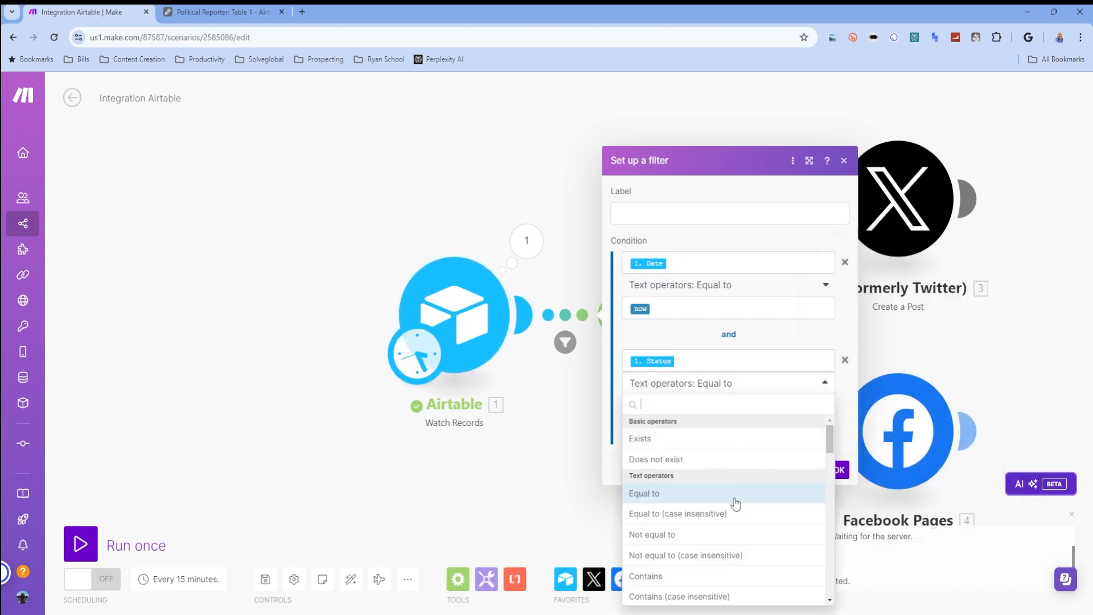
{"action": "left_click", "coordinate": [735, 595]}
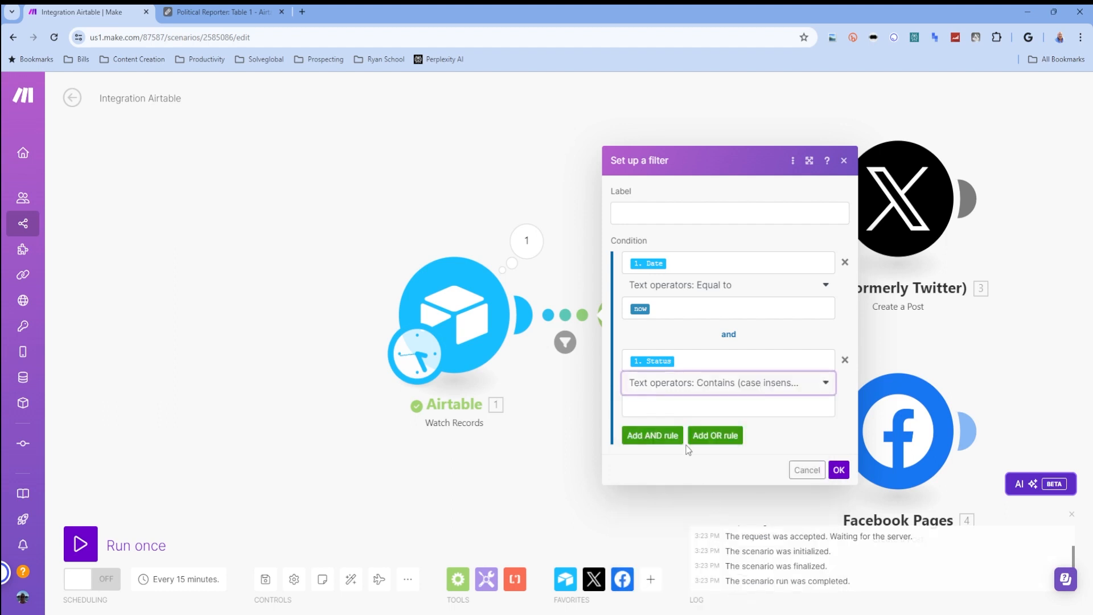
{"action": "left_click", "coordinate": [672, 412]}
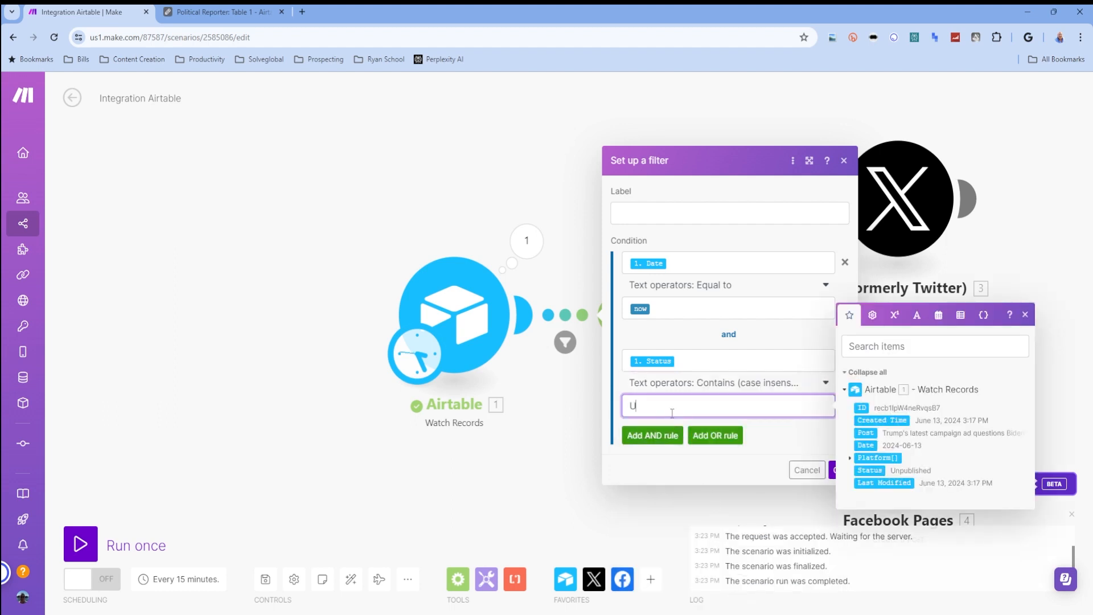
{"action": "type", "text": "Unpublished"}
{"action": "left_click", "coordinate": [833, 470]}
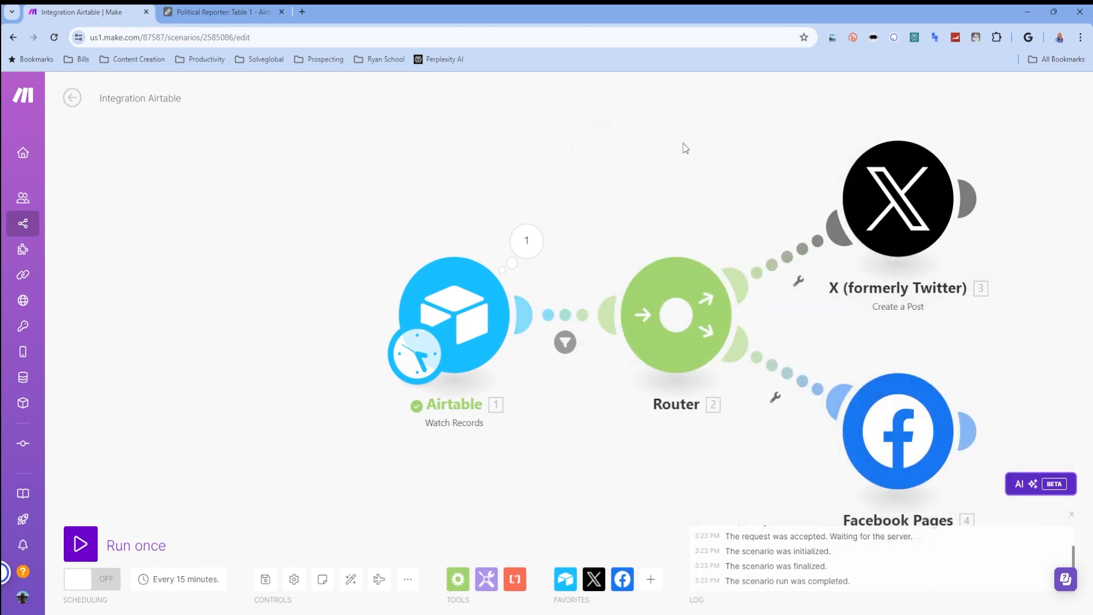
- Add an Airtable Update a Record module on a new third branch of the Router
{"action": "left_click_drag", "start_coordinate": [686, 148], "coordinate": [367, 129]}
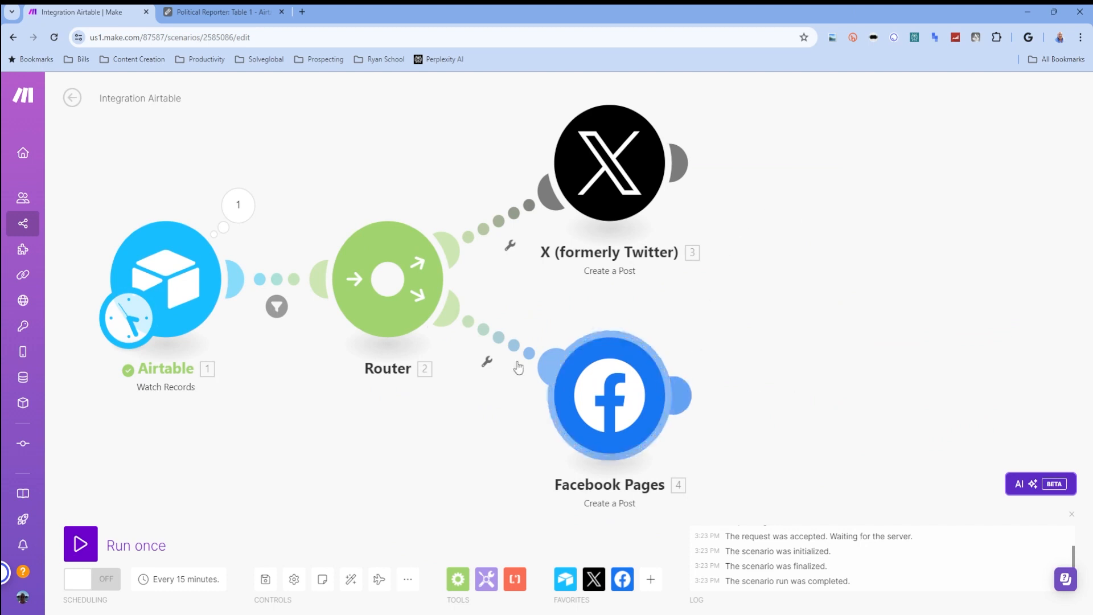
{"action": "left_click", "coordinate": [387, 288]}
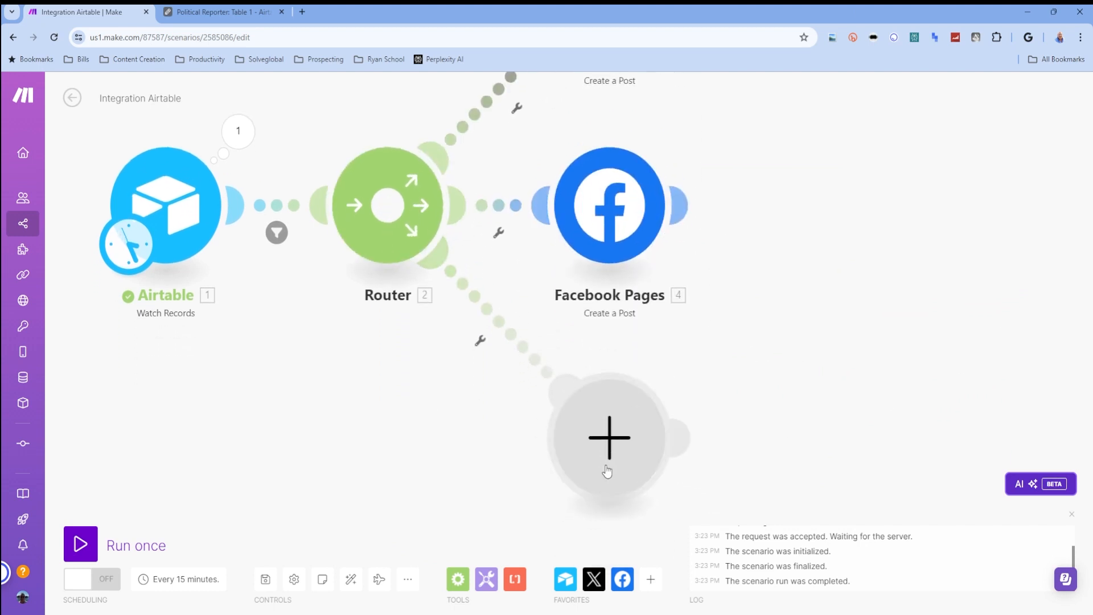
{"action": "left_click", "coordinate": [608, 471]}
{"action": "left_click", "coordinate": [746, 359]}
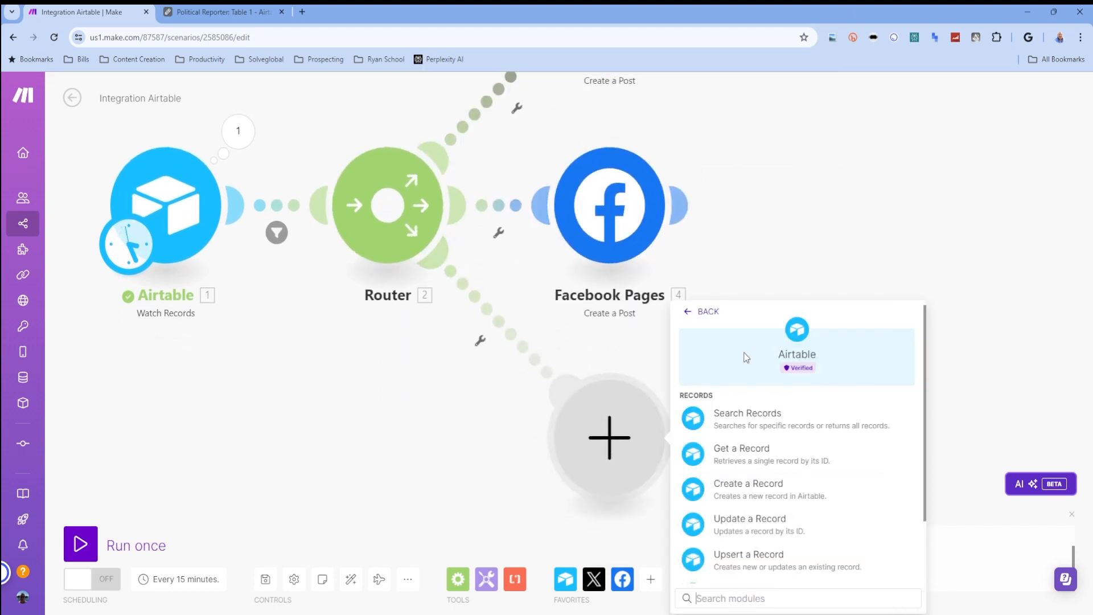
{"action": "scroll", "coordinate": [806, 467], "scroll_direction": "down", "scroll_amount": 1}
{"action": "left_click", "coordinate": [791, 467]}
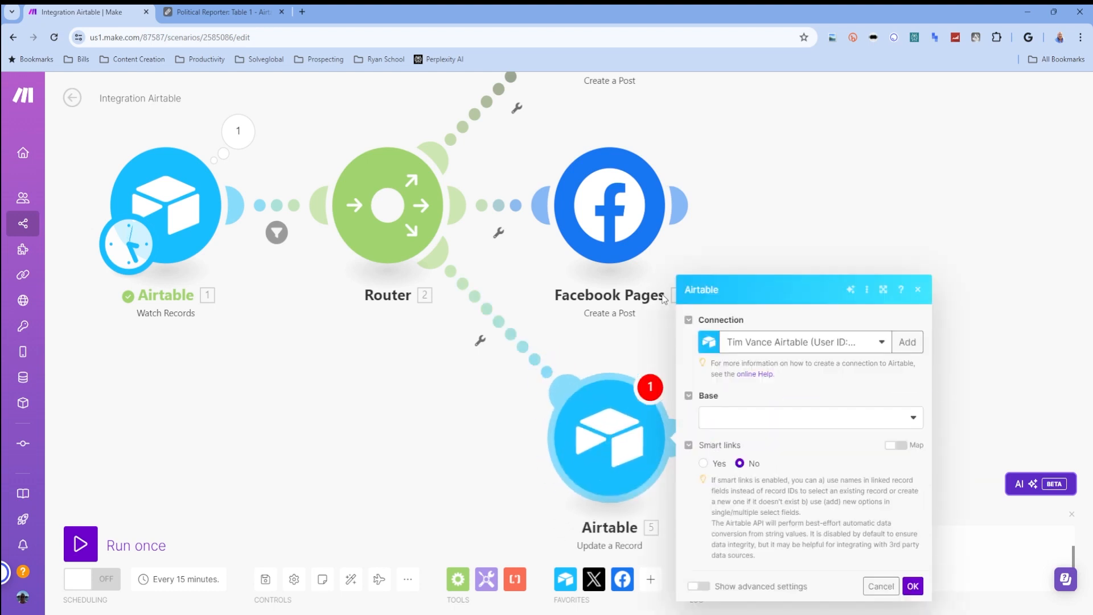
- Point the update module to the Political Reporter base and Table 1, mapping the watched record's ID to Record ID
{"action": "left_click", "coordinate": [712, 424]}
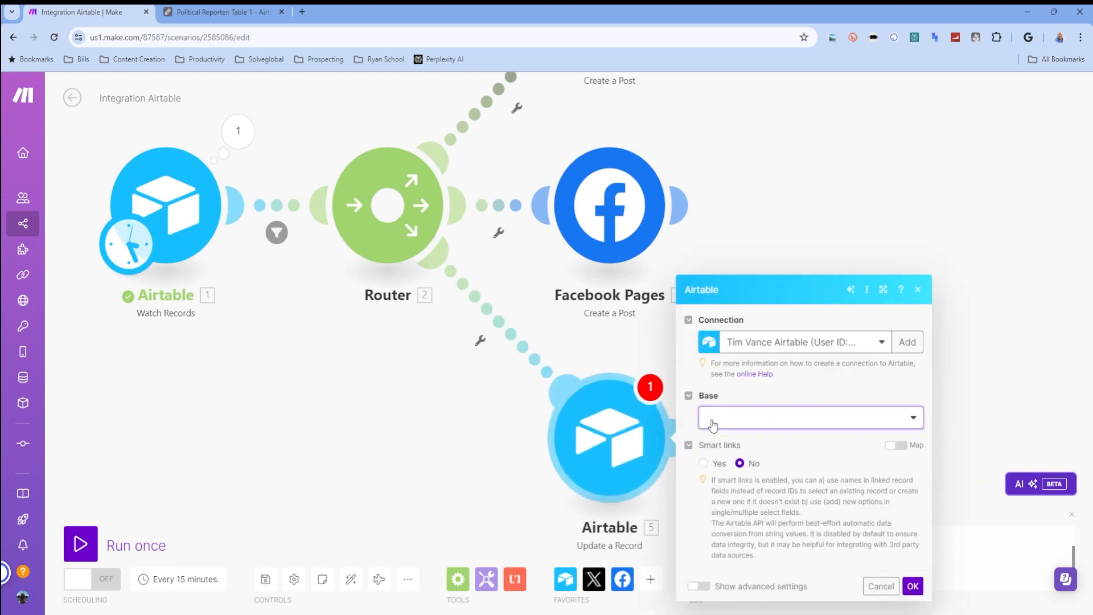
{"action": "left_click", "coordinate": [746, 511]}
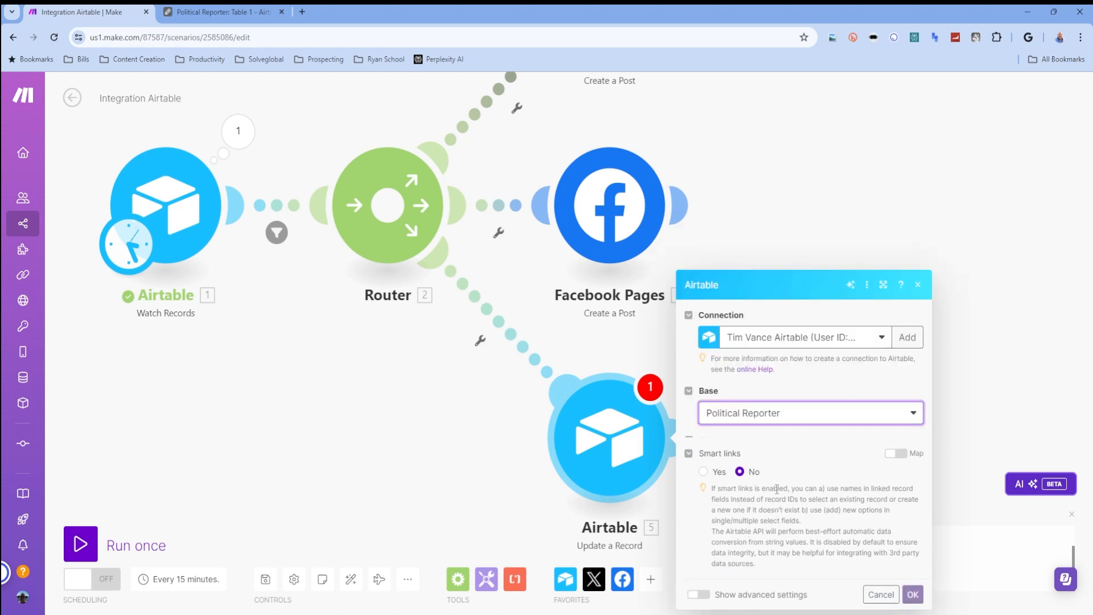
{"action": "left_click", "coordinate": [768, 430]}
{"action": "left_click", "coordinate": [765, 451]}
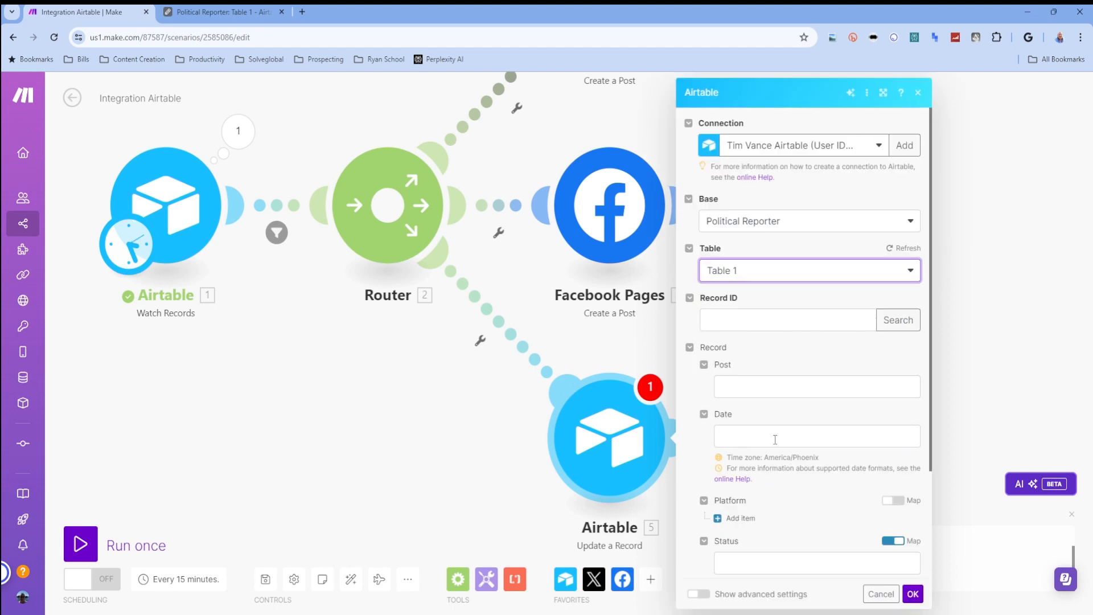
{"action": "left_click", "coordinate": [810, 321]}
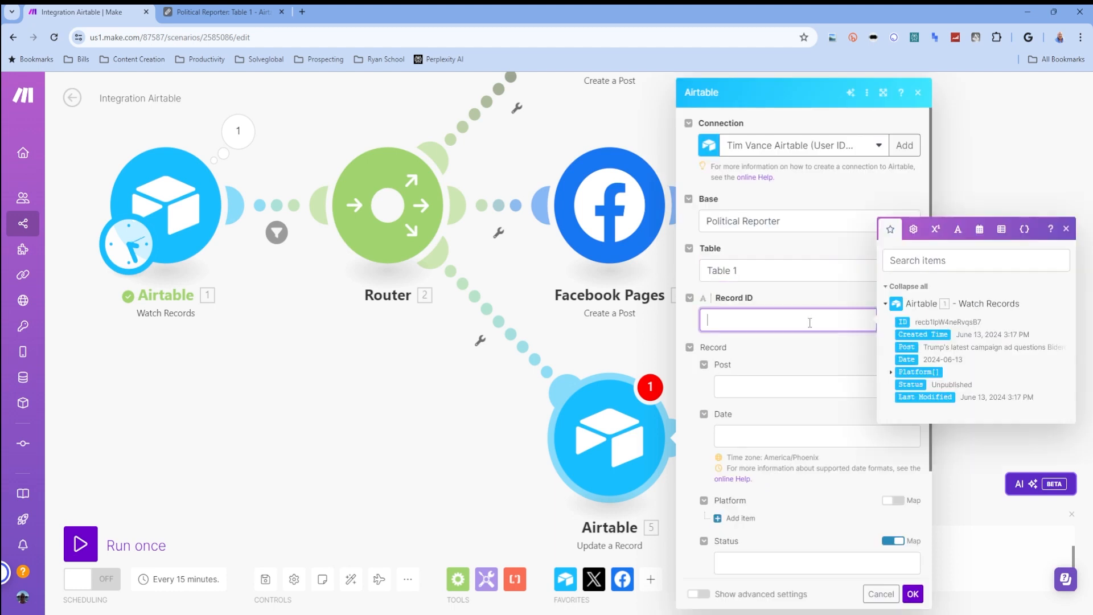
{"action": "left_click", "coordinate": [902, 322]}
- Turn off mapping for Status, set it to Published, and save the update module's settings
{"action": "scroll", "coordinate": [761, 386], "scroll_direction": "down", "scroll_amount": 3}
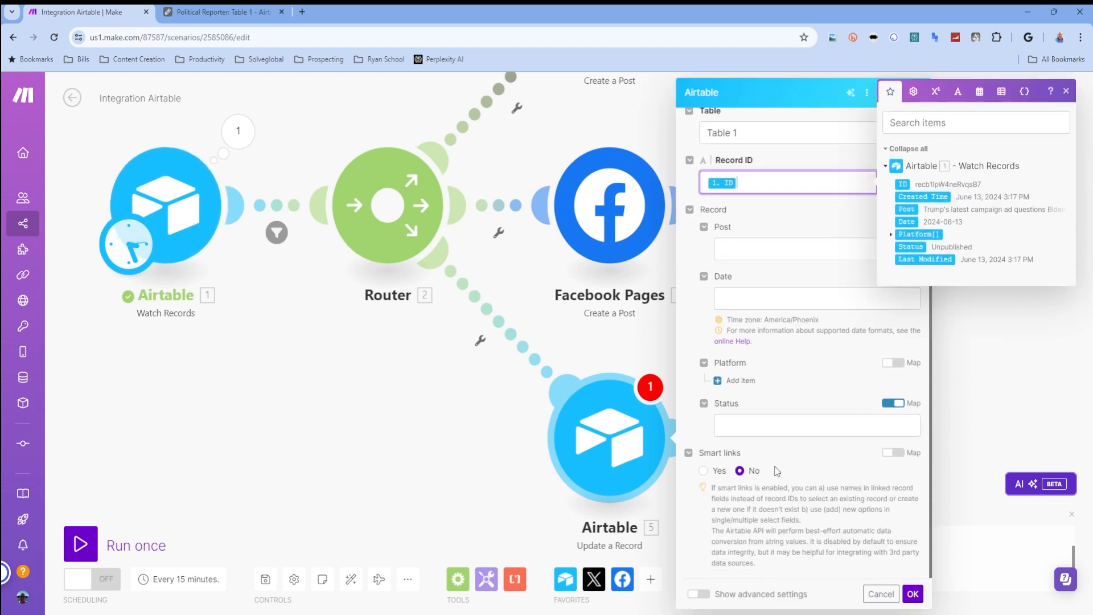
{"action": "left_click", "coordinate": [893, 403]}
{"action": "left_click", "coordinate": [878, 425]}
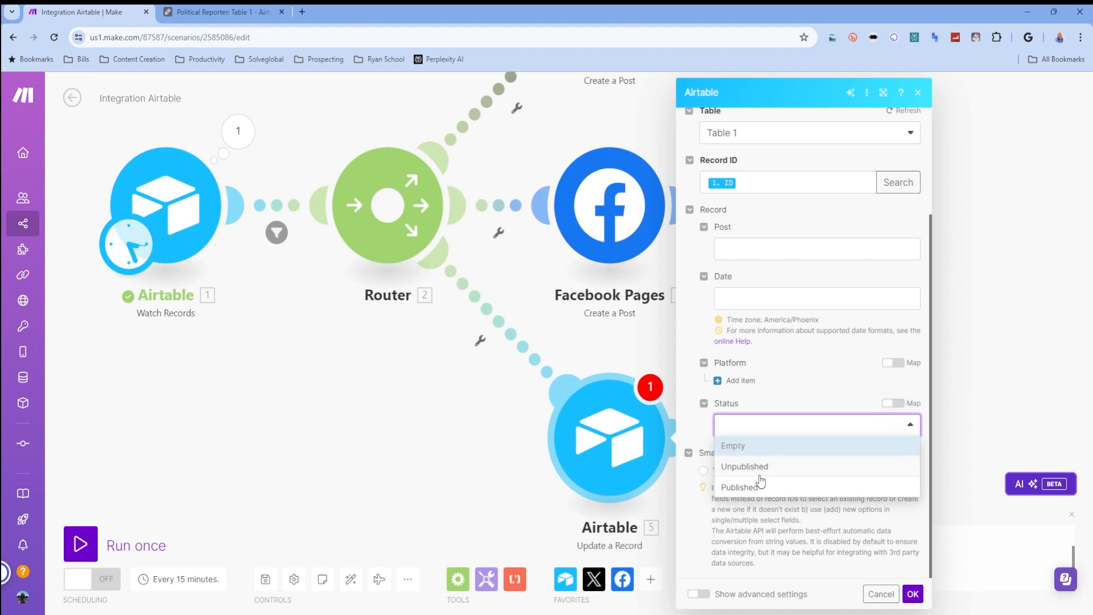
{"action": "left_click", "coordinate": [739, 487]}
{"action": "left_click", "coordinate": [913, 593]}
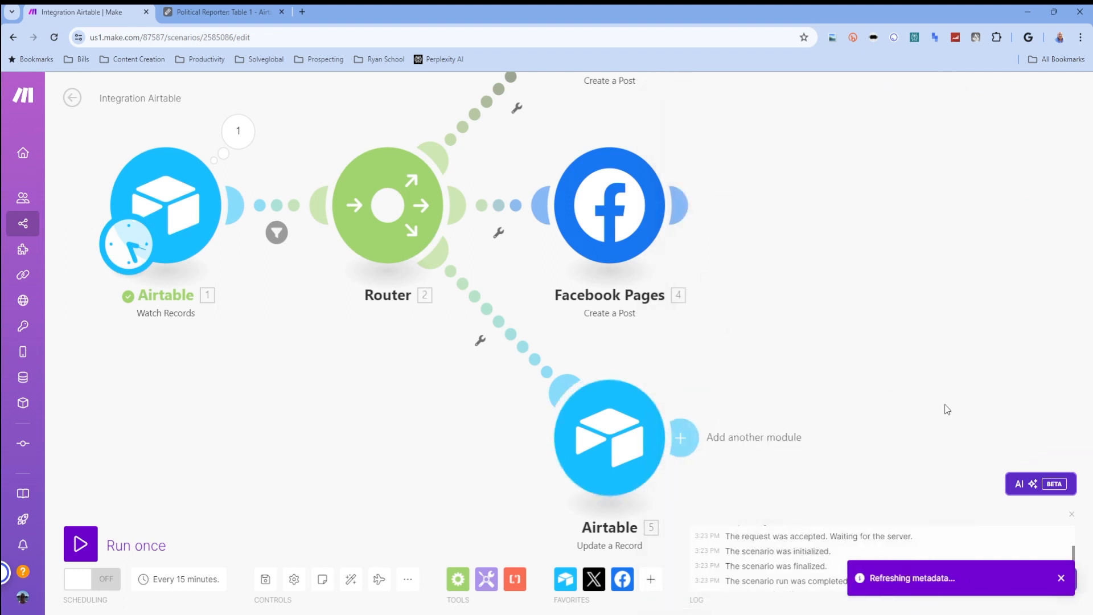
- Save the scenario and review the filter conditions between Airtable and the Router
{"action": "left_click_drag", "start_coordinate": [273, 354], "coordinate": [427, 478]}
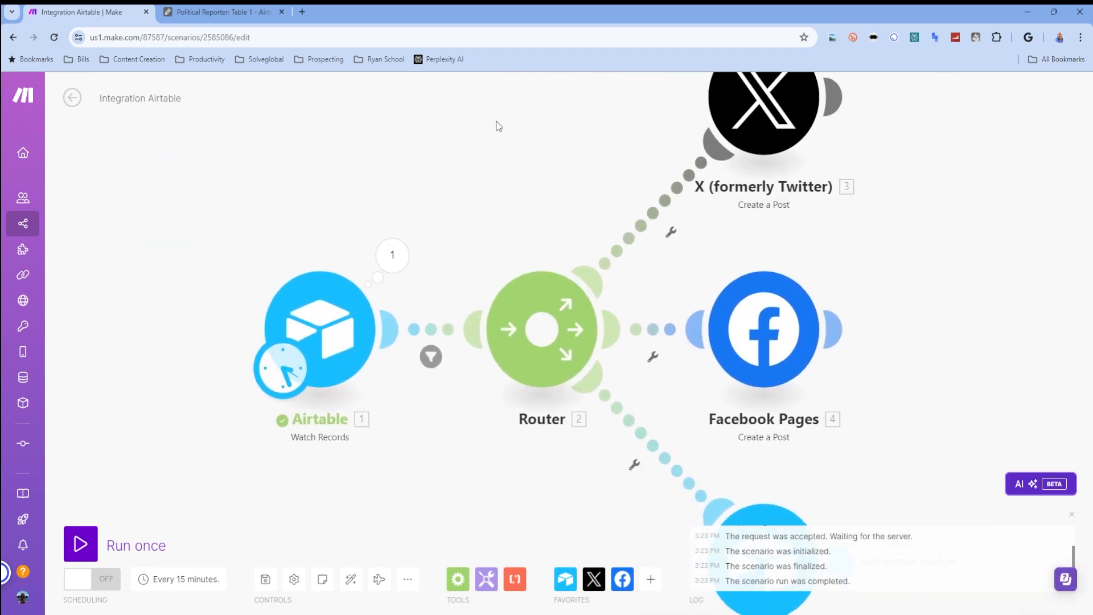
{"action": "left_click", "coordinate": [265, 579]}
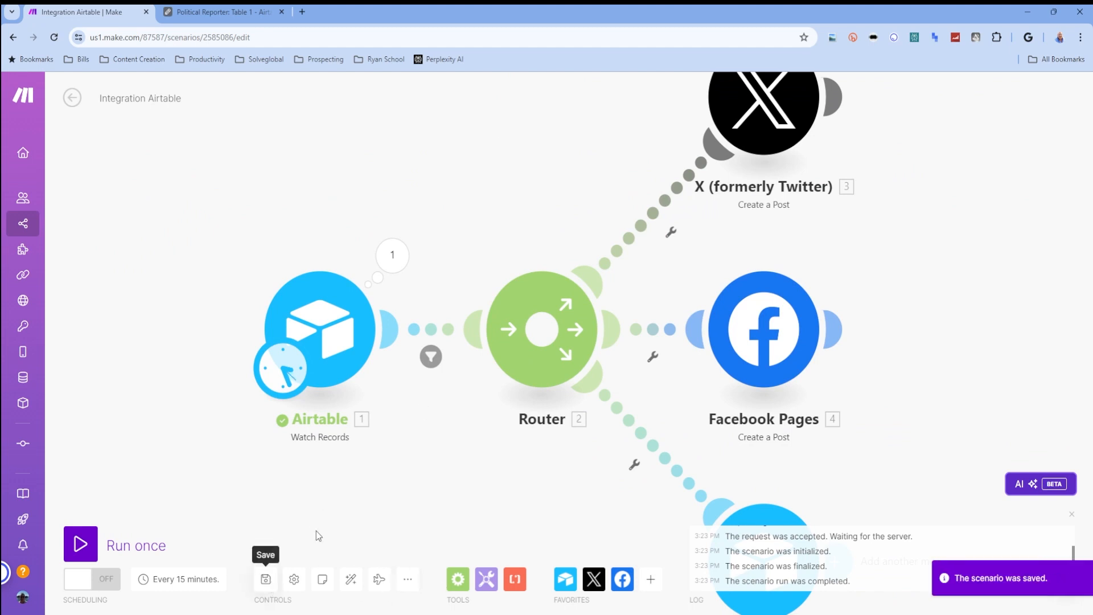
{"action": "left_click", "coordinate": [431, 357]}
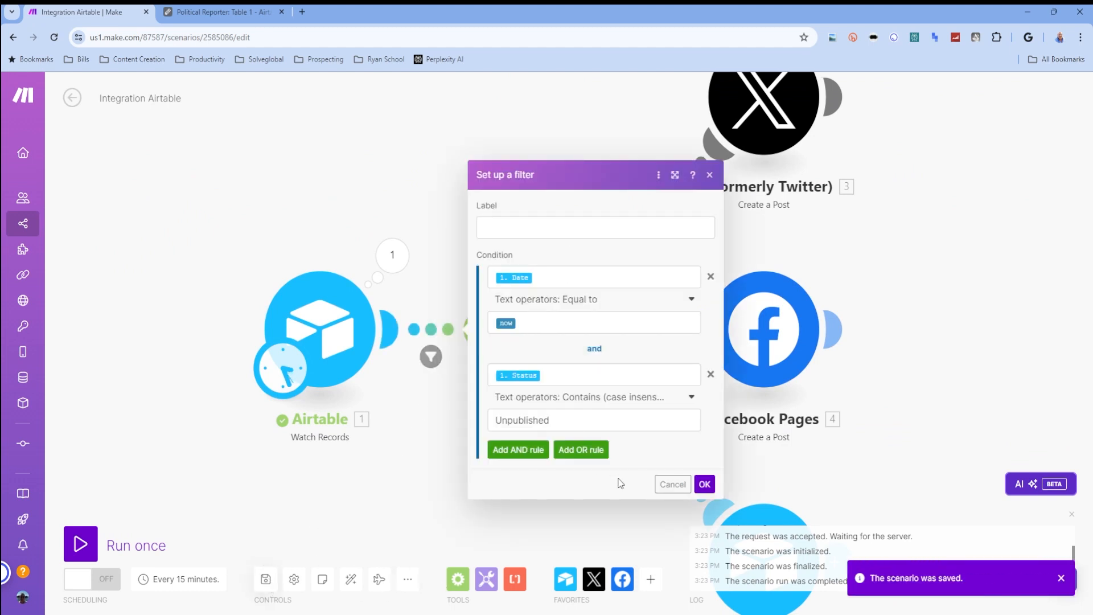
{"action": "left_click", "coordinate": [705, 484]}
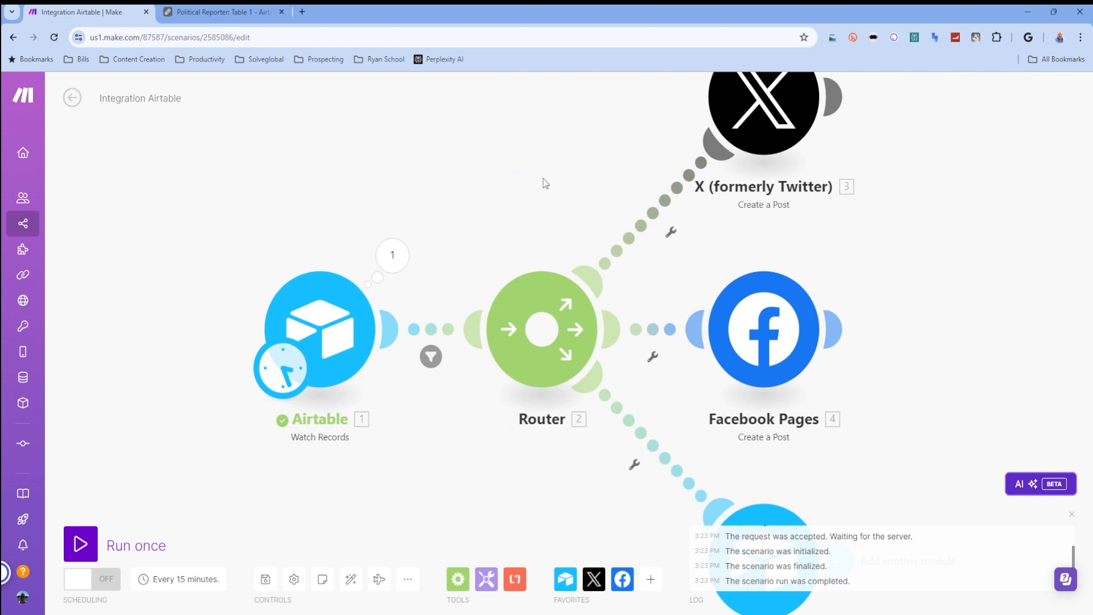
- Run the scenario once and inspect how the filter between Airtable and the Router evaluated the record
{"action": "scroll", "coordinate": [545, 183], "scroll_direction": "down", "scroll_amount": 3}
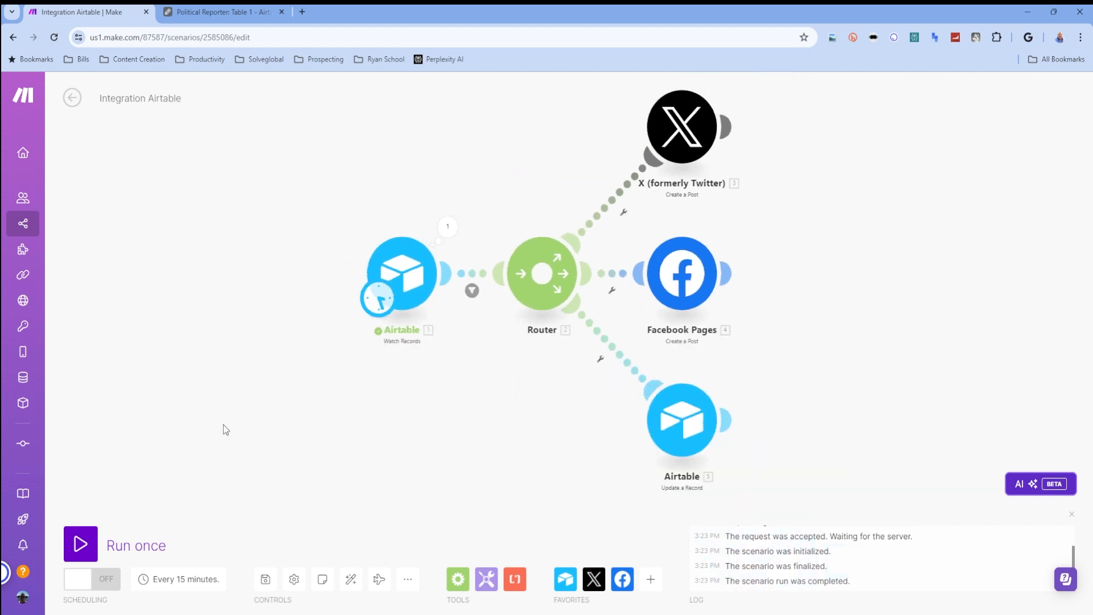
{"action": "left_click", "coordinate": [82, 539]}
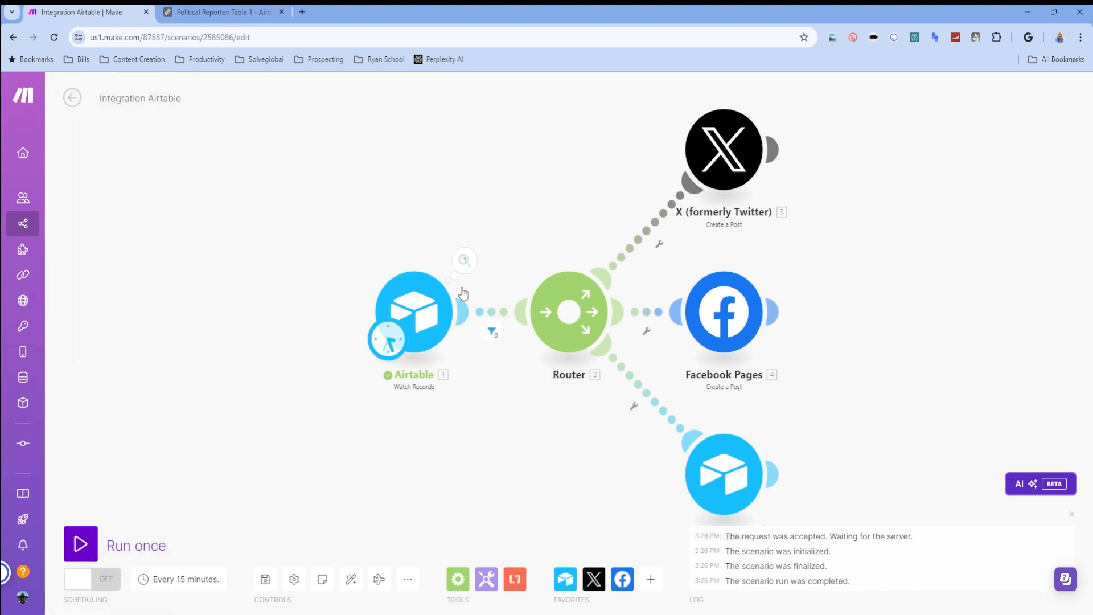
{"action": "left_click", "coordinate": [492, 331]}
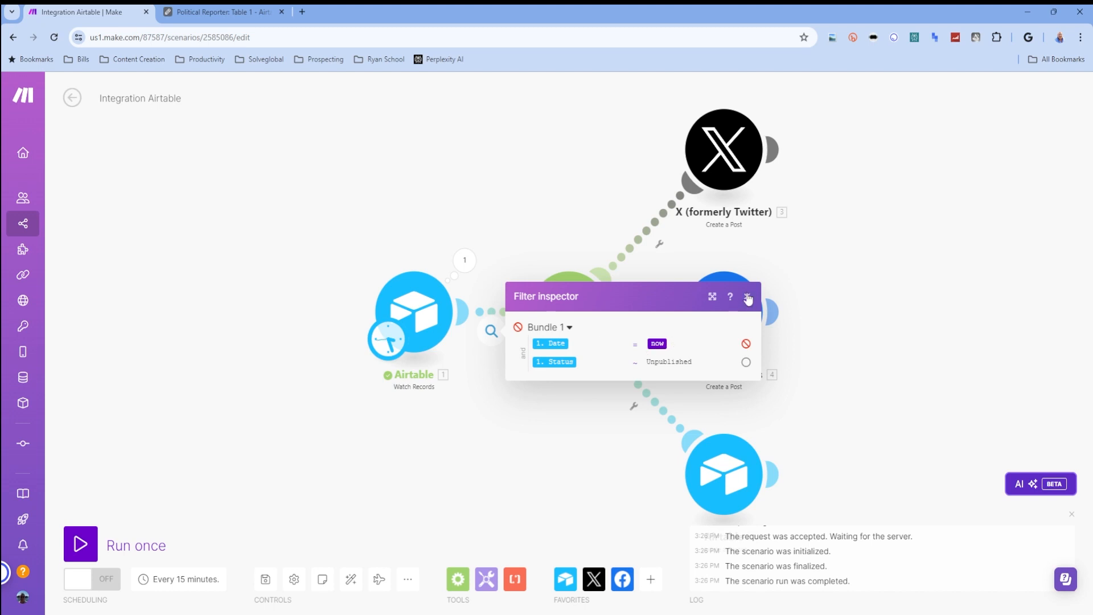
- Search the web for "date formatting in make.com" and compare the formatDate examples with the Date column in the Airtable table
{"action": "left_click", "coordinate": [301, 11]}
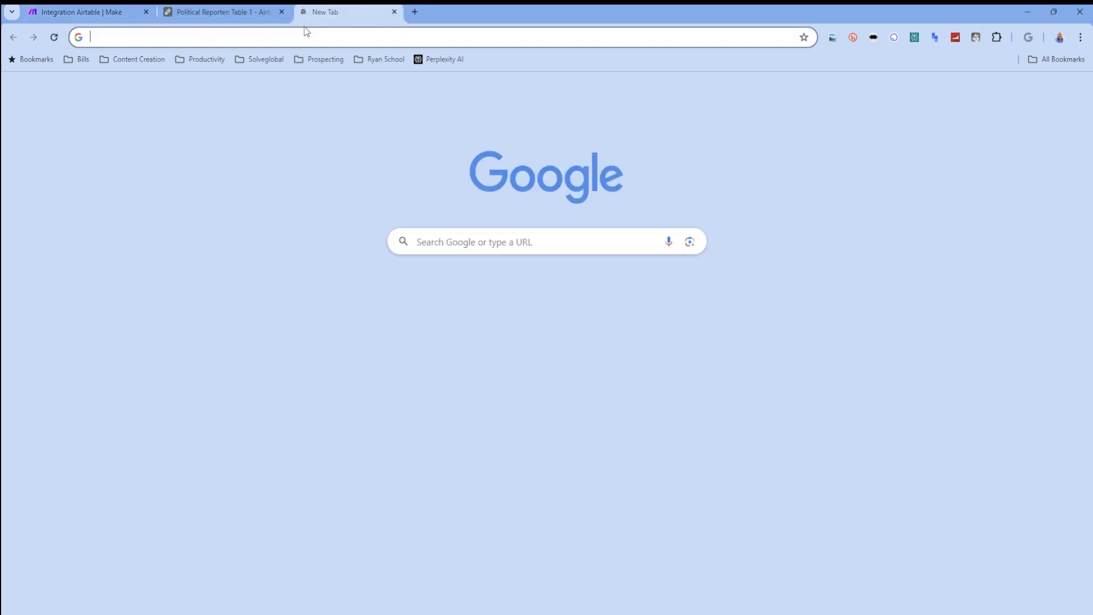
{"action": "left_click", "coordinate": [307, 32]}
{"action": "type", "text": "date formatting in "}
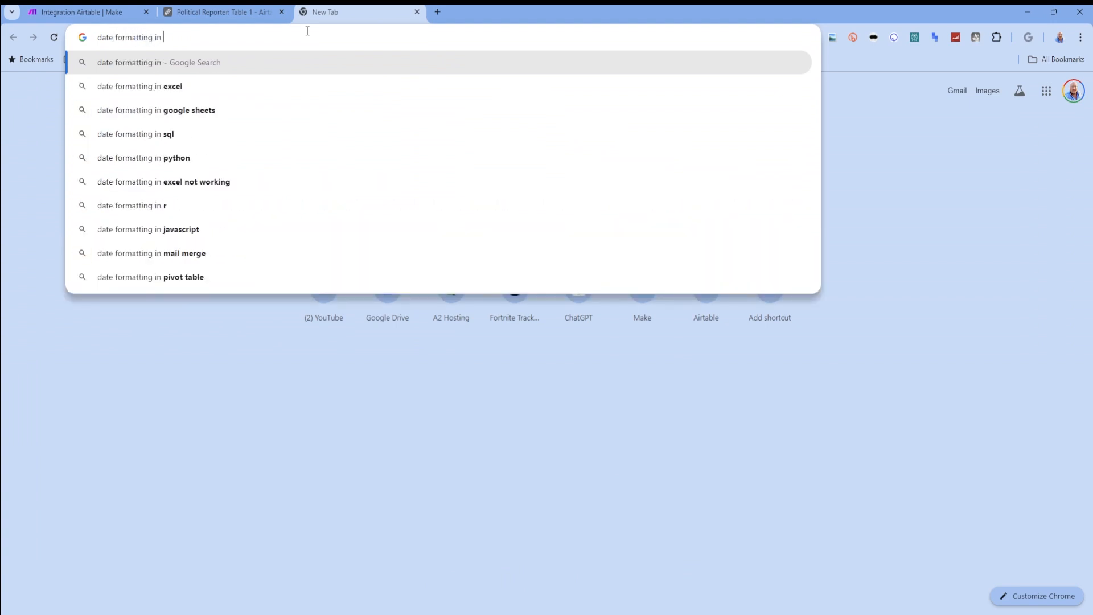
{"action": "type", "text": "make.com"}
{"action": "key", "text": "Return"}
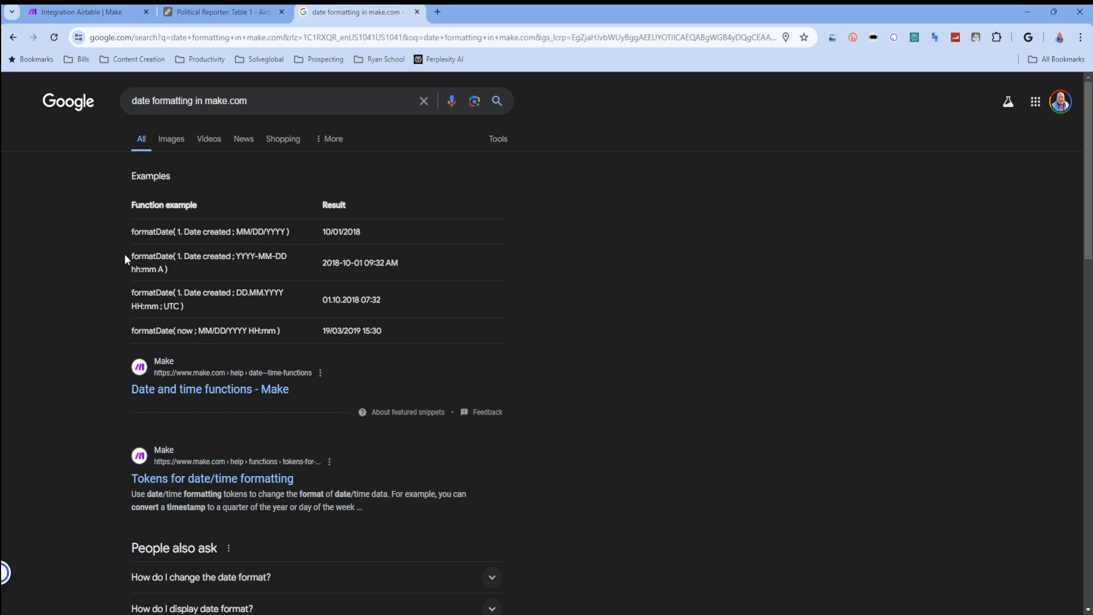
{"action": "left_click", "coordinate": [213, 11]}
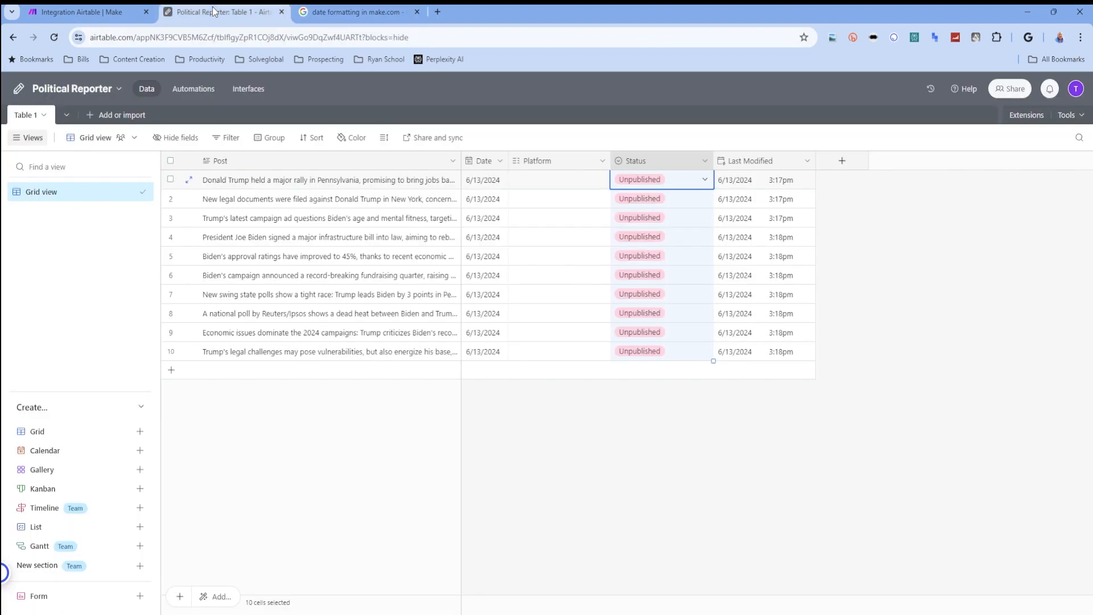
{"action": "left_click", "coordinate": [308, 11]}
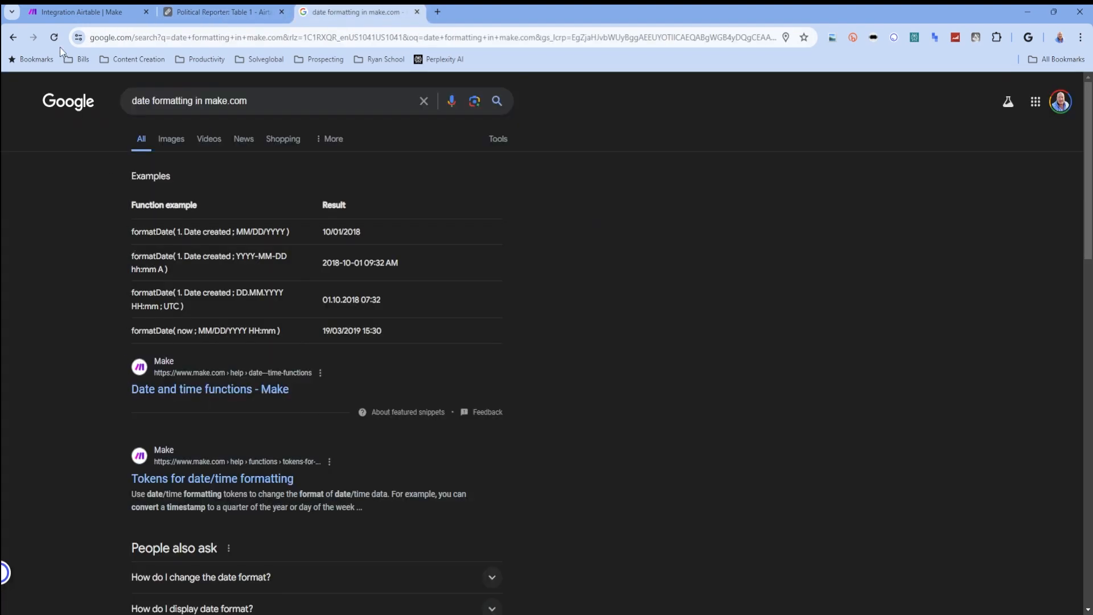
- Return to the Make scenario and open the setup of the filter between Airtable and the Router
{"action": "left_click", "coordinate": [60, 11]}
{"action": "left_click", "coordinate": [401, 141]}
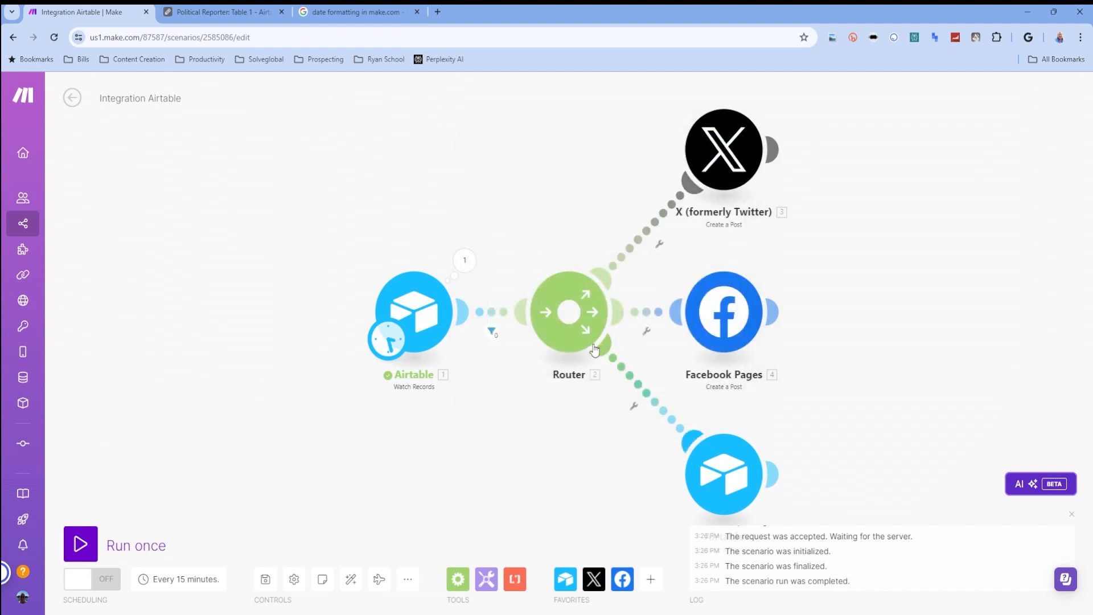
{"action": "left_click", "coordinate": [491, 329]}
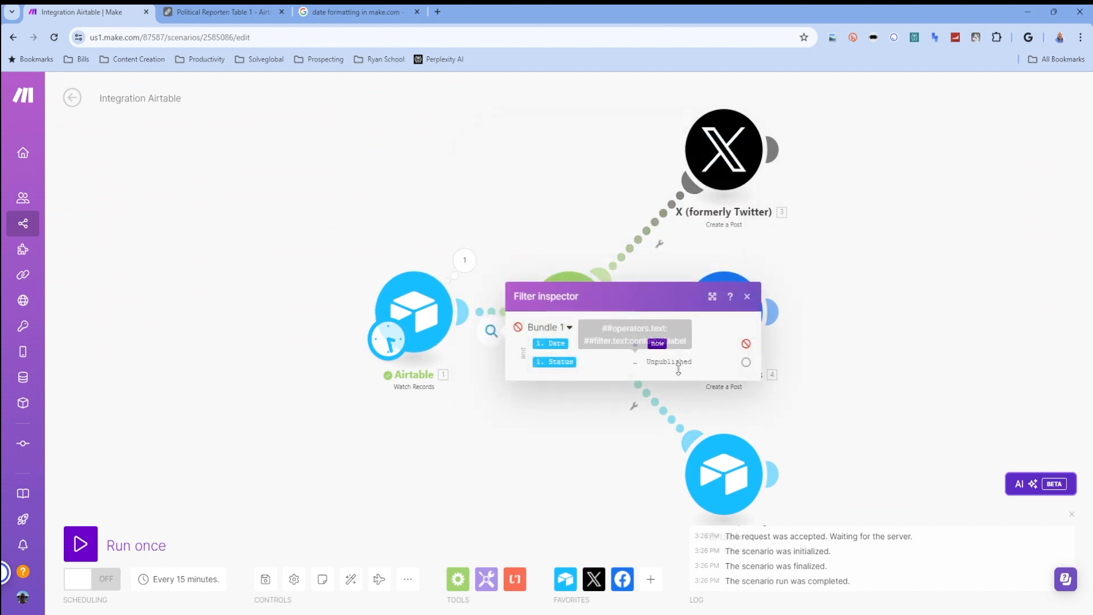
{"action": "left_click", "coordinate": [513, 245]}
{"action": "left_click", "coordinate": [488, 334]}
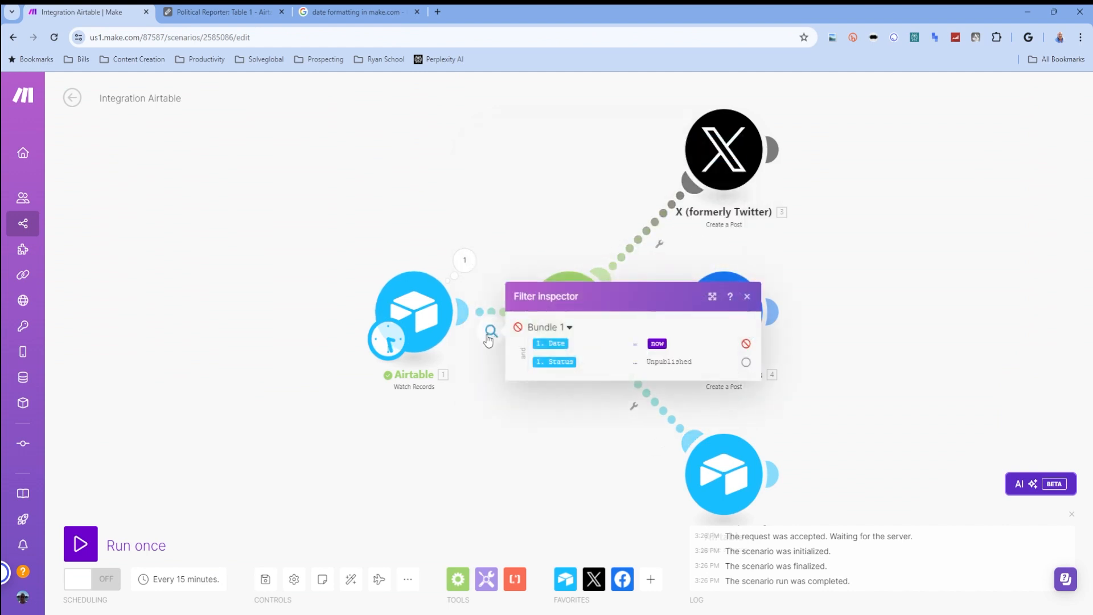
{"action": "left_click", "coordinate": [487, 295]}
{"action": "left_click", "coordinate": [490, 328]}
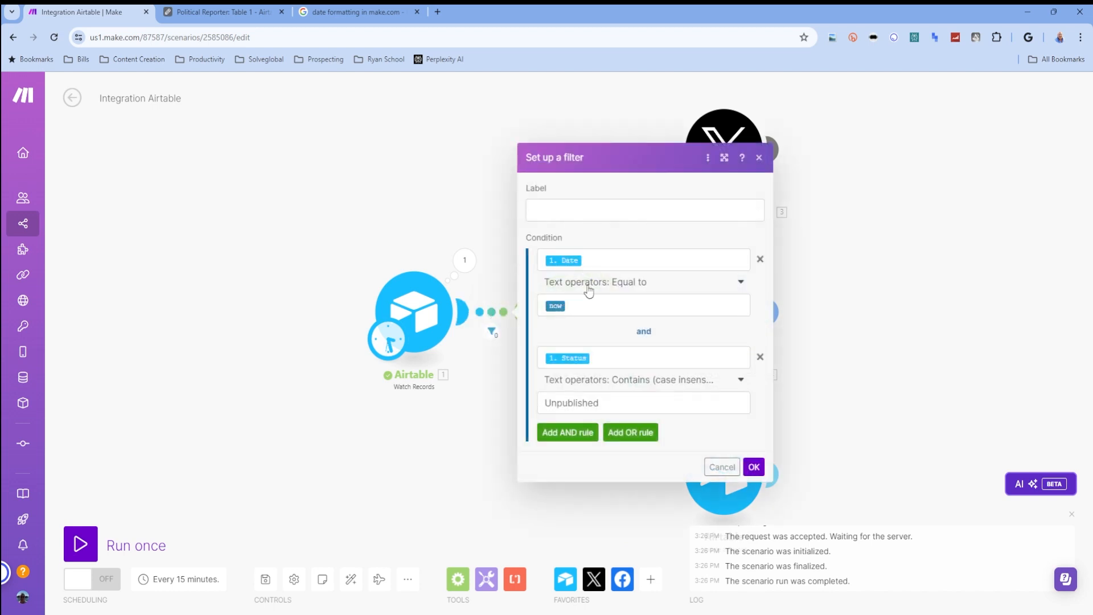
- Wrap the now value of the Date condition in a formatDate function and add the separator for its format argument
{"action": "left_click", "coordinate": [602, 255]}
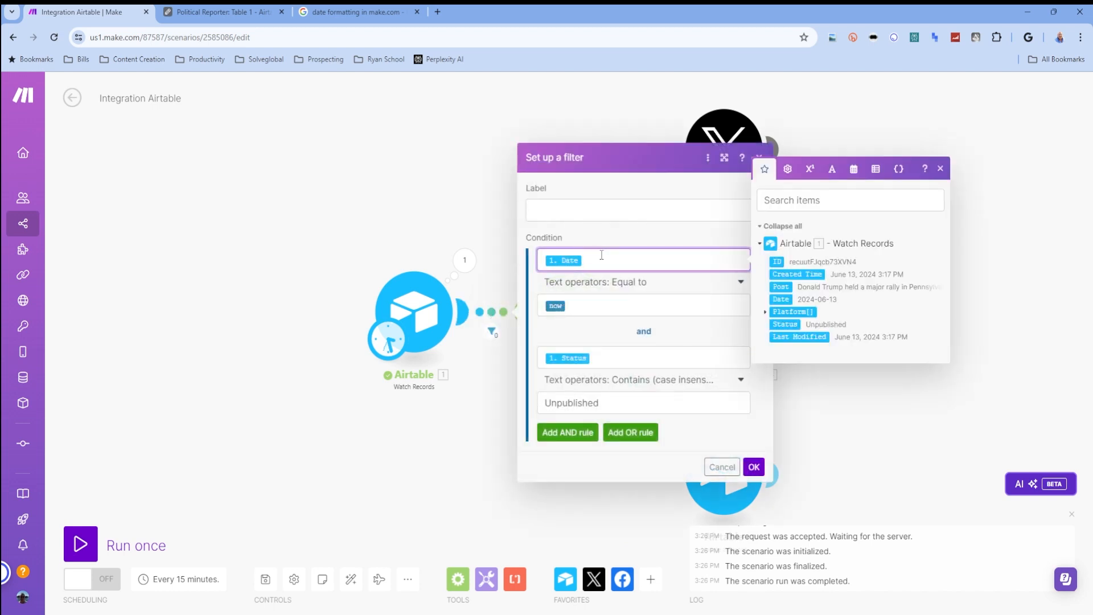
{"action": "left_click", "coordinate": [605, 305]}
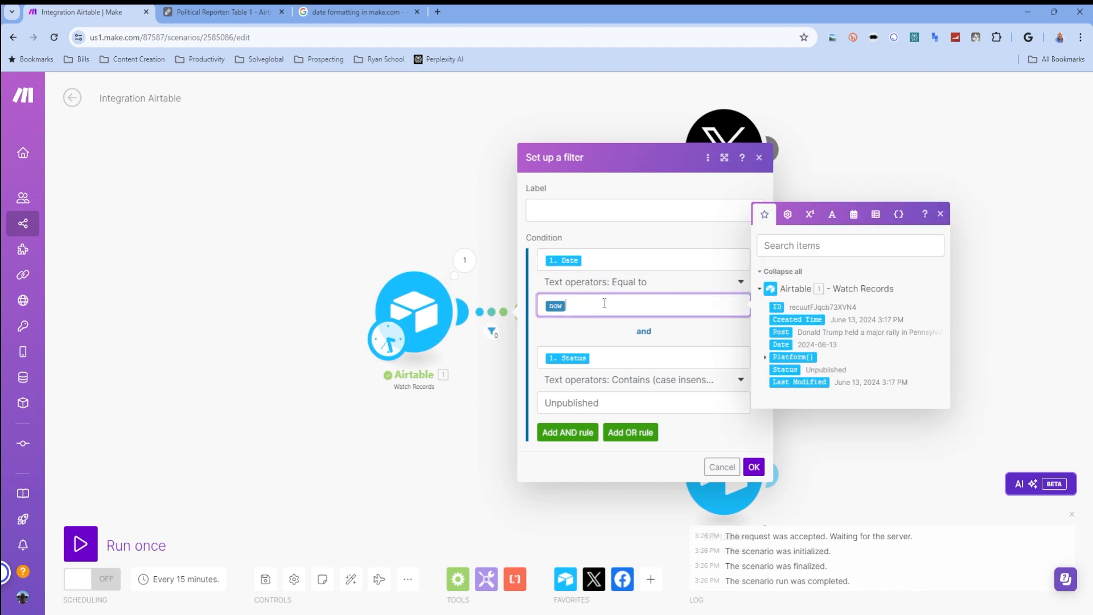
{"action": "type", "text": "forematD"}
{"action": "key", "text": "BackSpace"}
{"action": "key", "text": "BackSpace"}
{"action": "key", "text": "BackSpace"}
{"action": "key", "text": "BackSpace"}
{"action": "key", "text": "BackSpace"}
{"action": "type", "text": "matDate("}
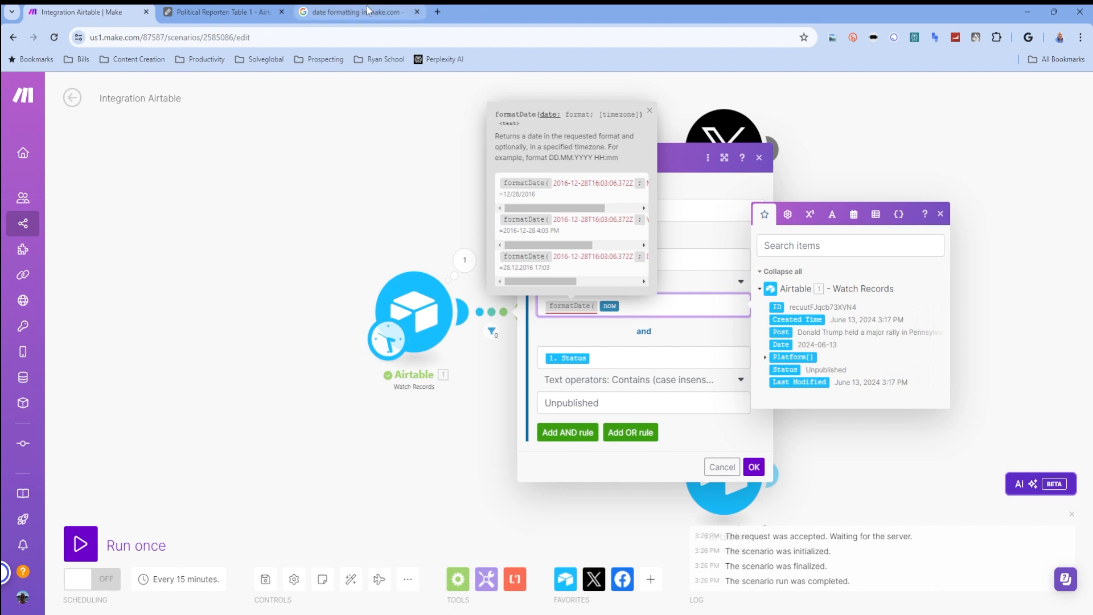
{"action": "type", "text": ";"}
- Check the format examples in the search results, complete formatDate with YYYY-MM-DD, and save the filter
{"action": "left_click", "coordinate": [361, 8]}
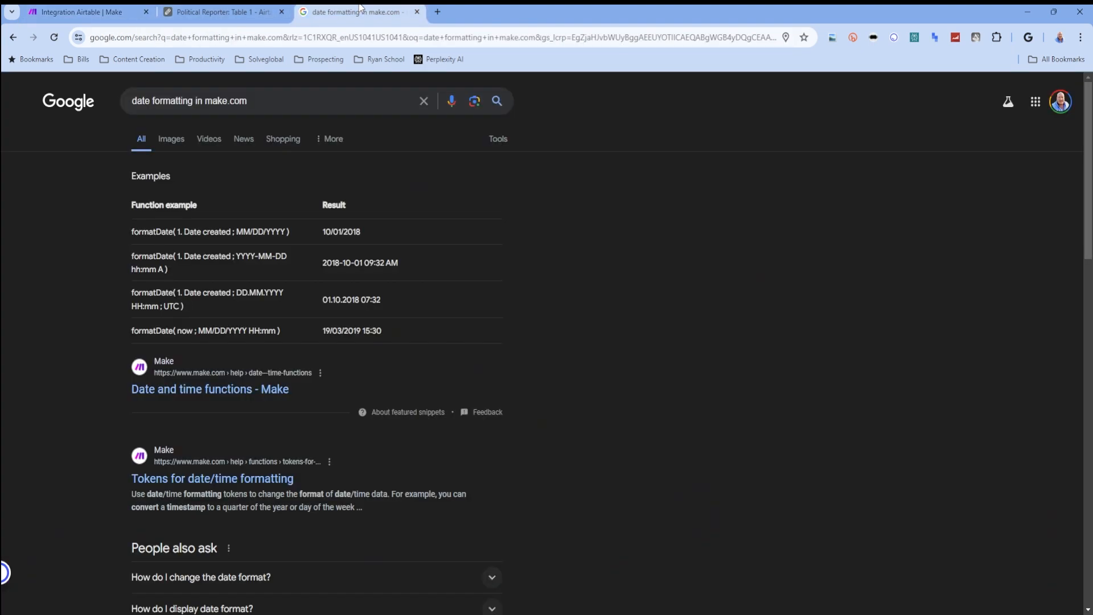
{"action": "left_click", "coordinate": [112, 13]}
{"action": "type", "text": "YYYY-MM-DD"}
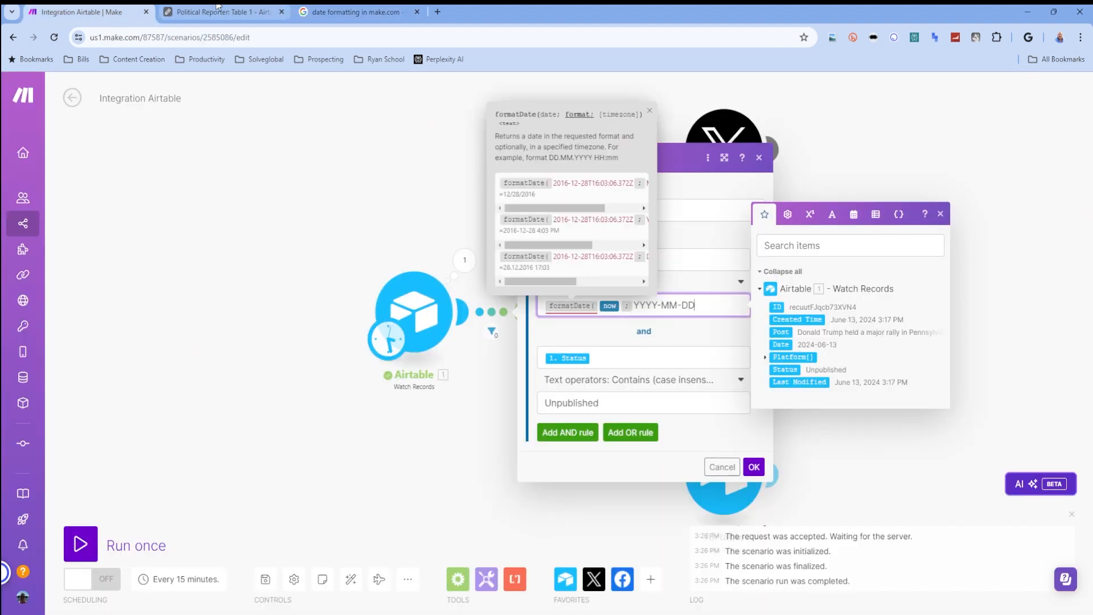
{"action": "type", "text": ")"}
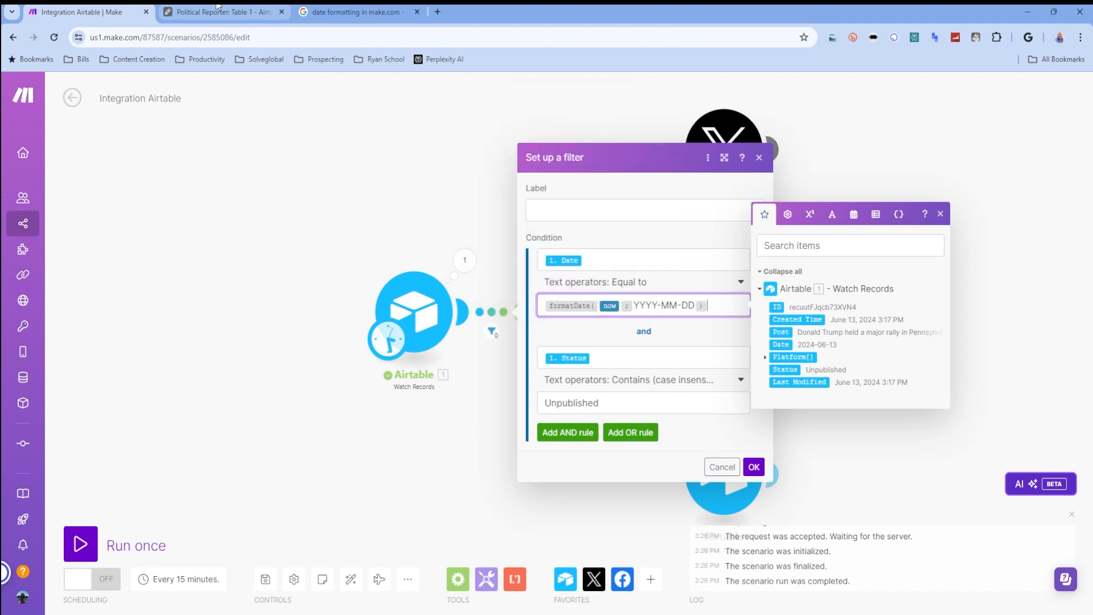
{"action": "left_click", "coordinate": [753, 467]}
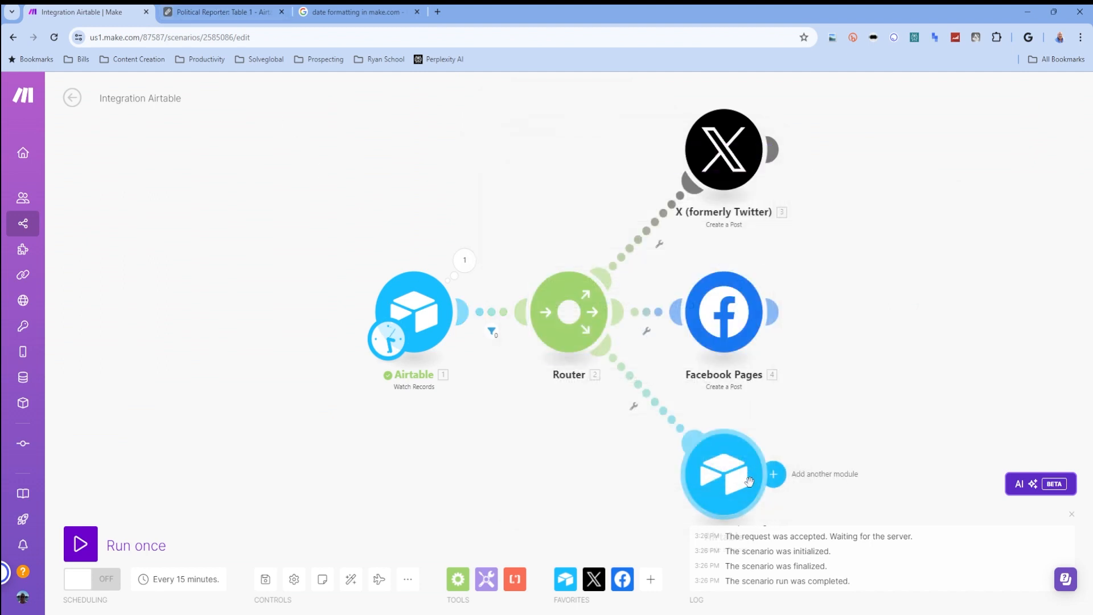
- Run the scenario once, then check the Status column in Airtable and the output of the X module
{"action": "left_click", "coordinate": [78, 544]}
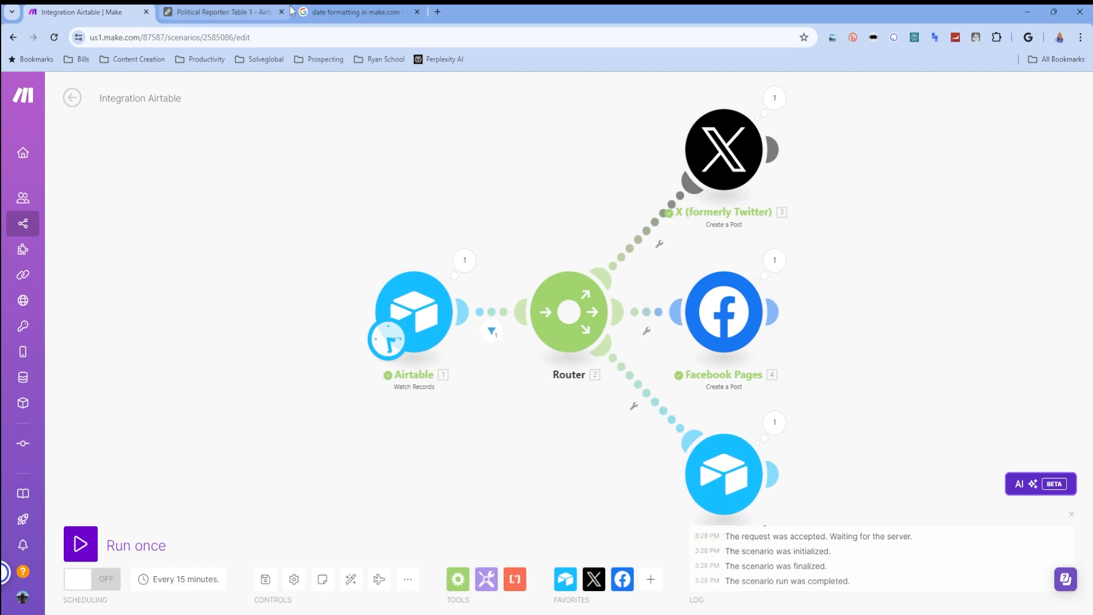
{"action": "left_click", "coordinate": [208, 10]}
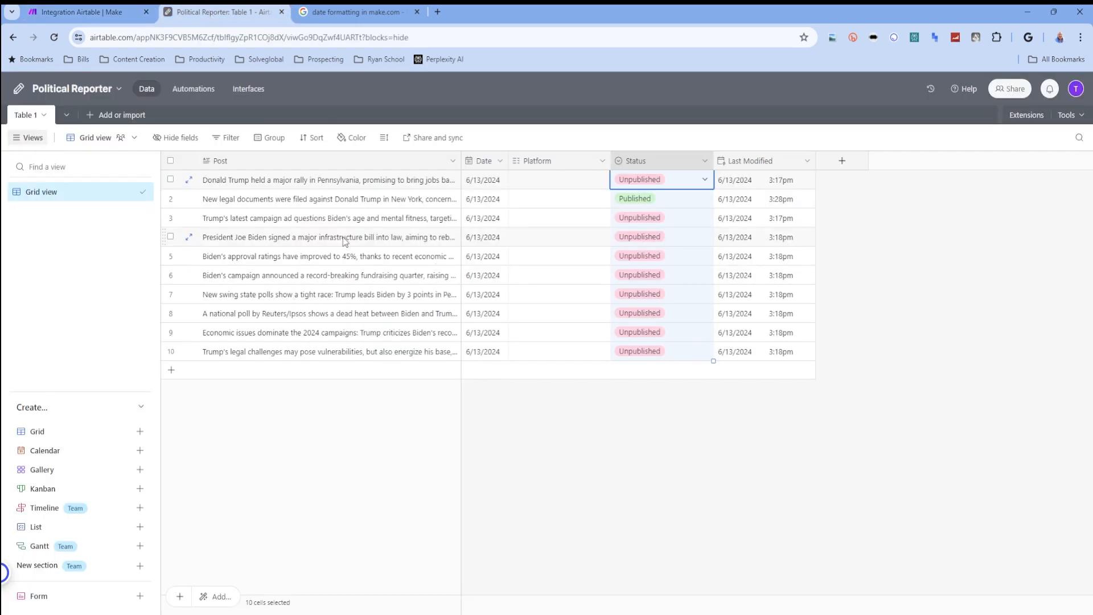
{"action": "left_click", "coordinate": [687, 546]}
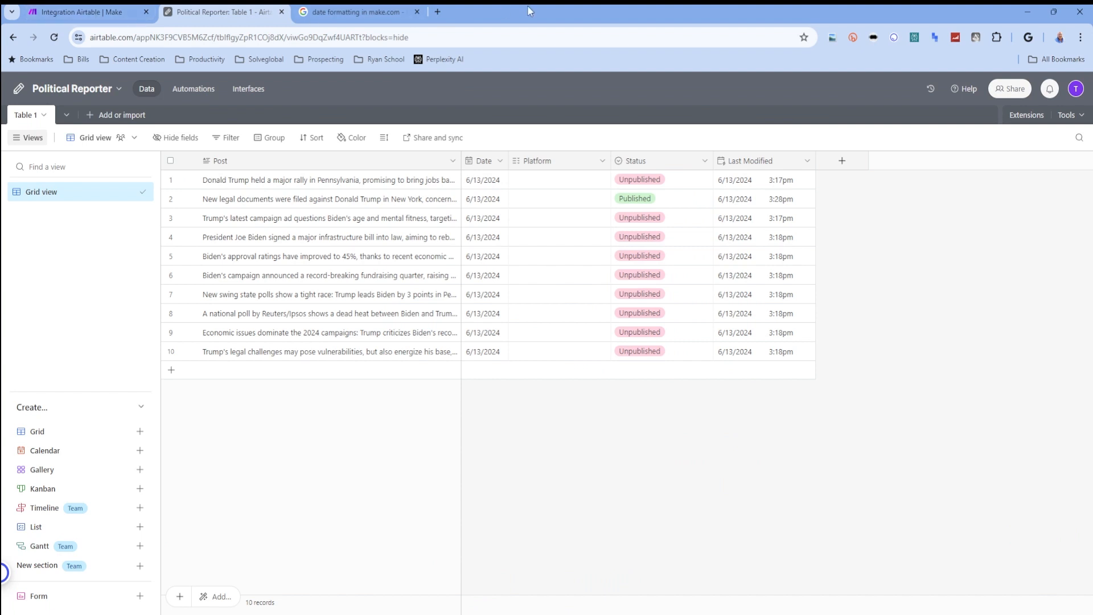
{"action": "left_click", "coordinate": [76, 13]}
{"action": "left_click", "coordinate": [774, 99]}
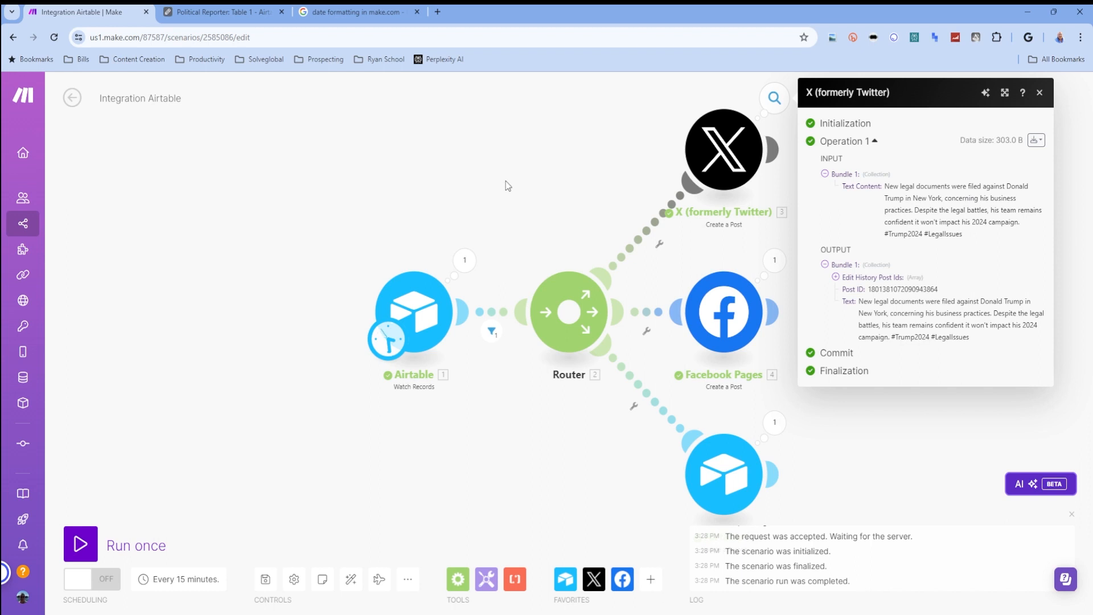
- Set the scenario's schedule to run at regular intervals of 2 minutes
{"action": "left_click", "coordinate": [385, 342]}
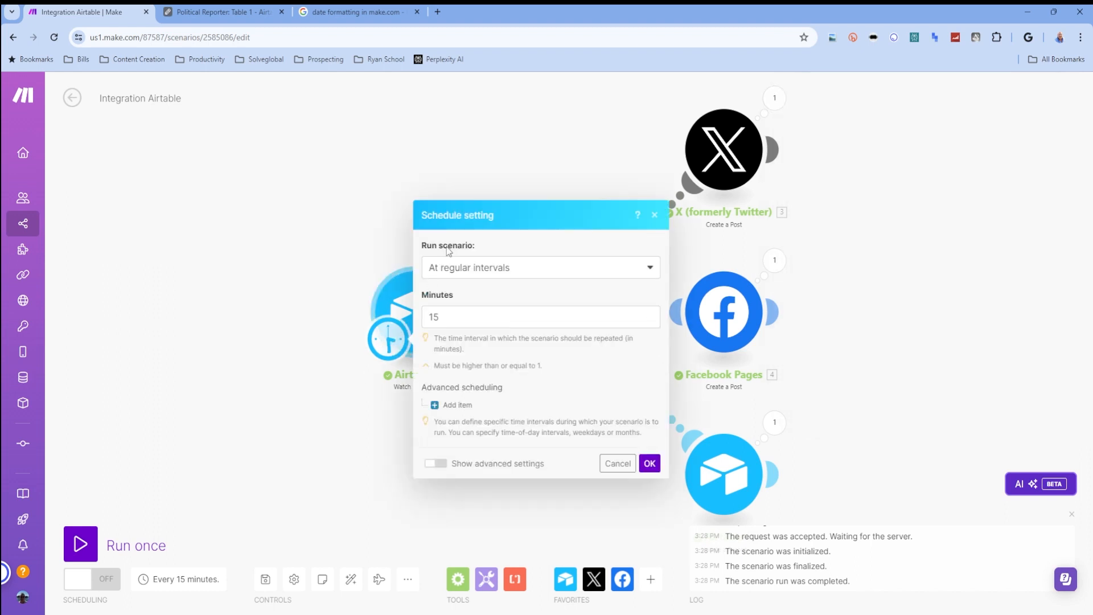
{"action": "left_click_drag", "start_coordinate": [497, 317], "coordinate": [414, 316]}
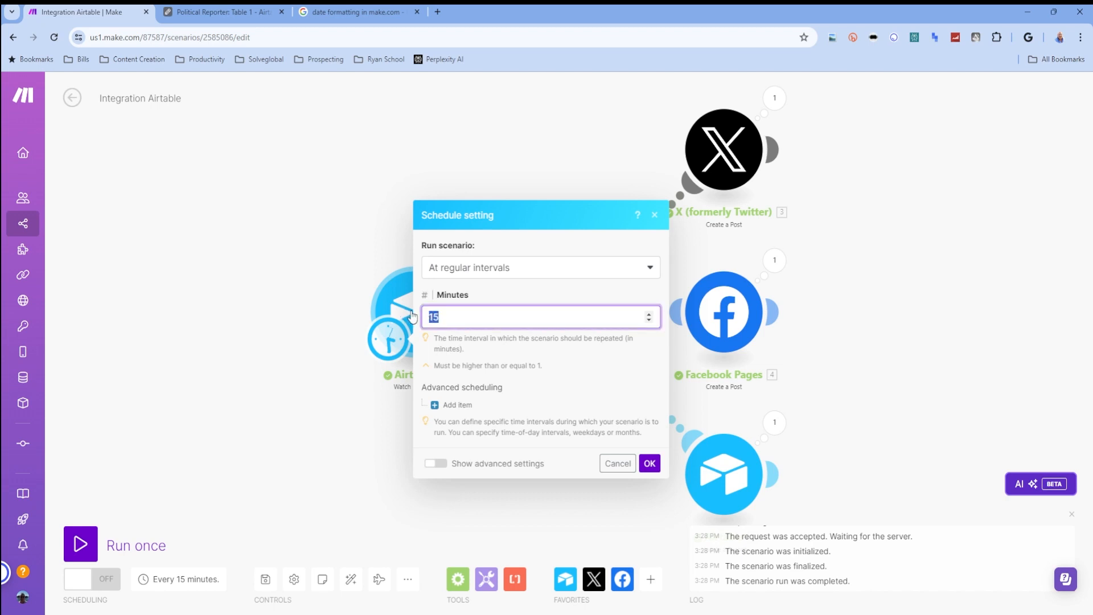
{"action": "type", "text": "6"}
{"action": "key", "text": "BackSpace"}
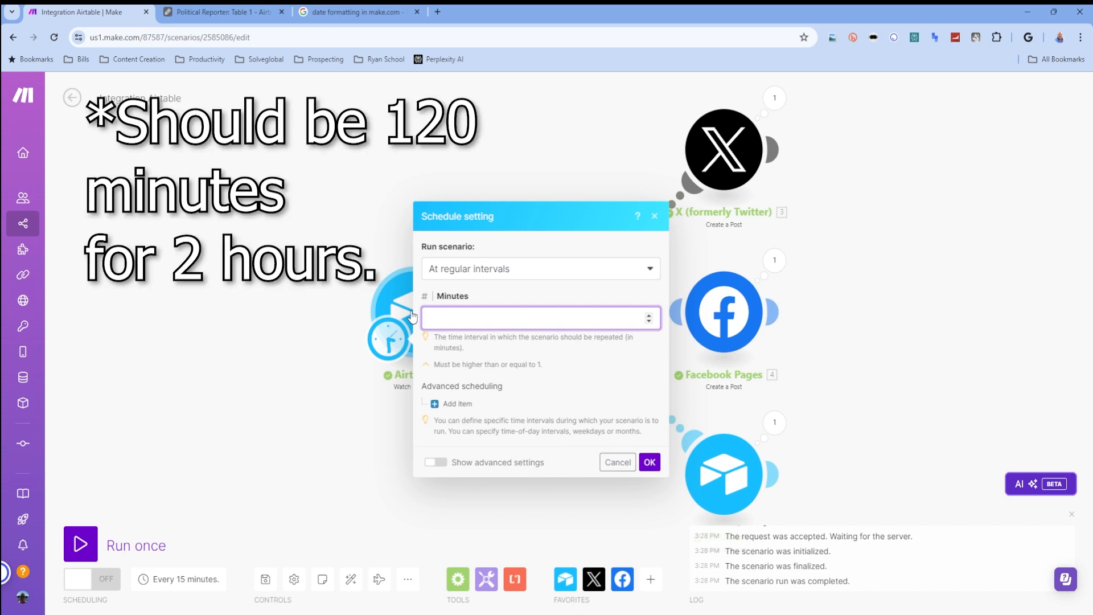
{"action": "type", "text": "2"}
{"action": "left_click", "coordinate": [649, 462]}
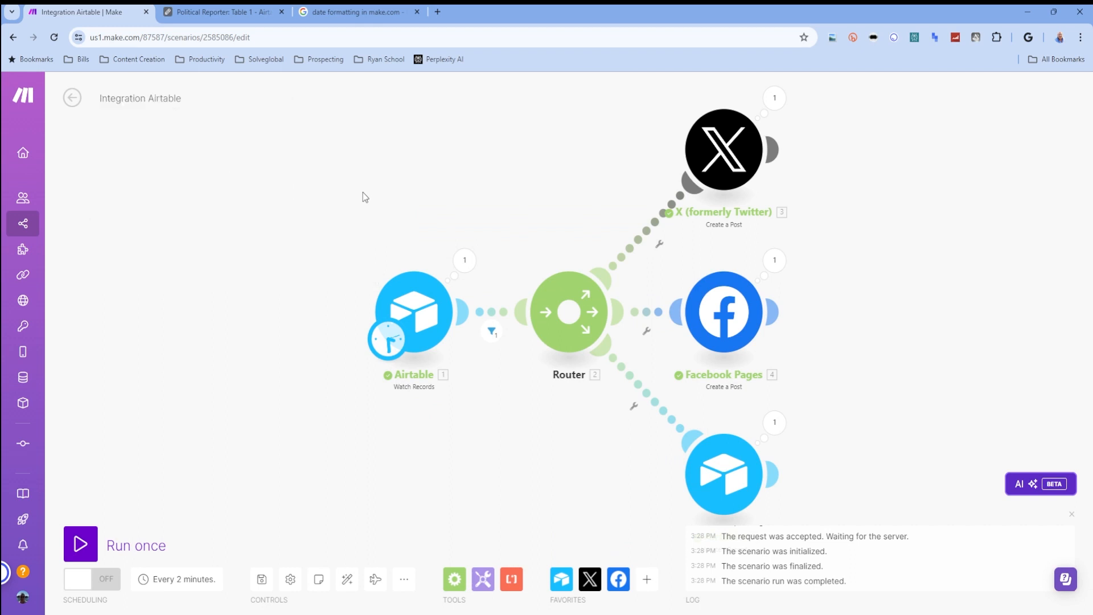